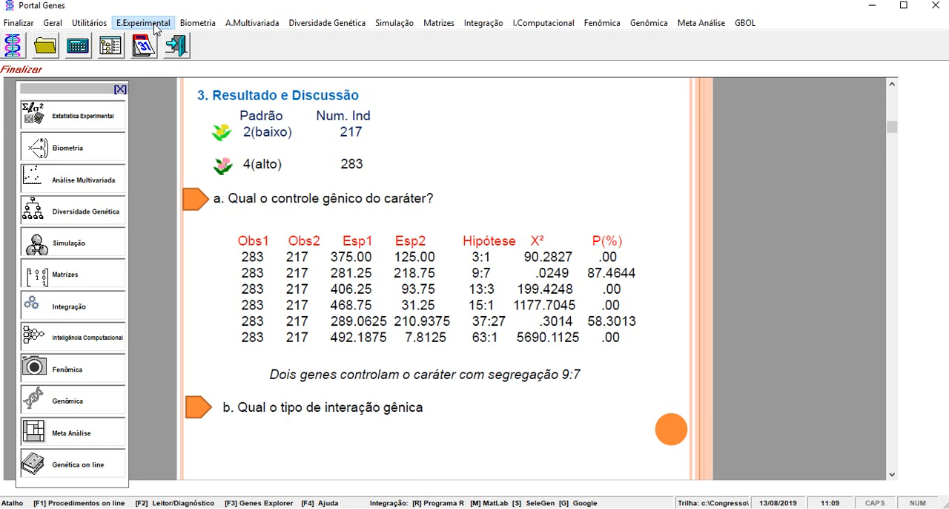
Open the chi-square Teste de Hipótese procedure and set the number of phenotypic classes to 2.
click(154, 26)
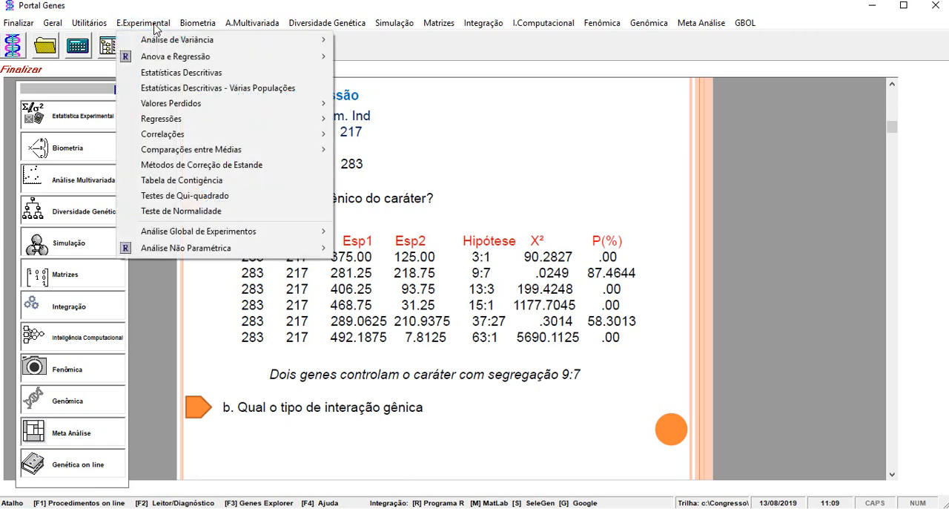
click(221, 198)
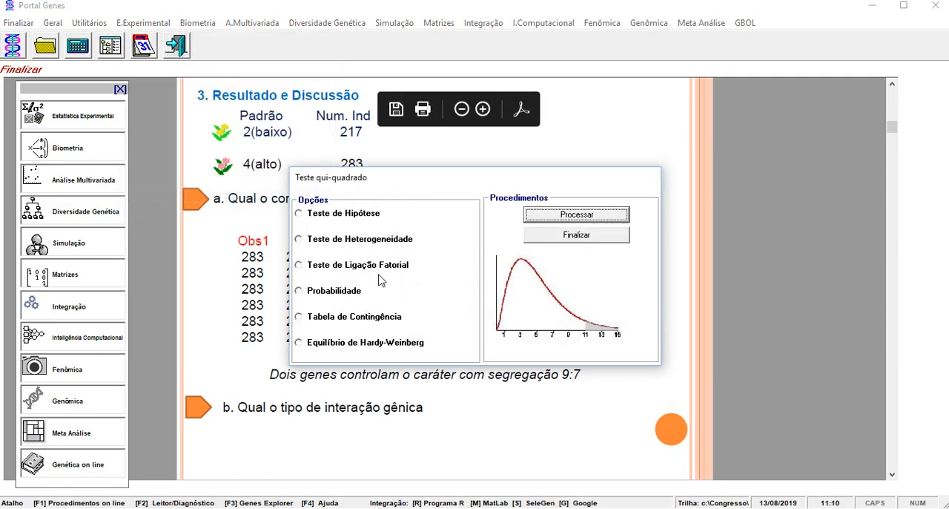
click(335, 218)
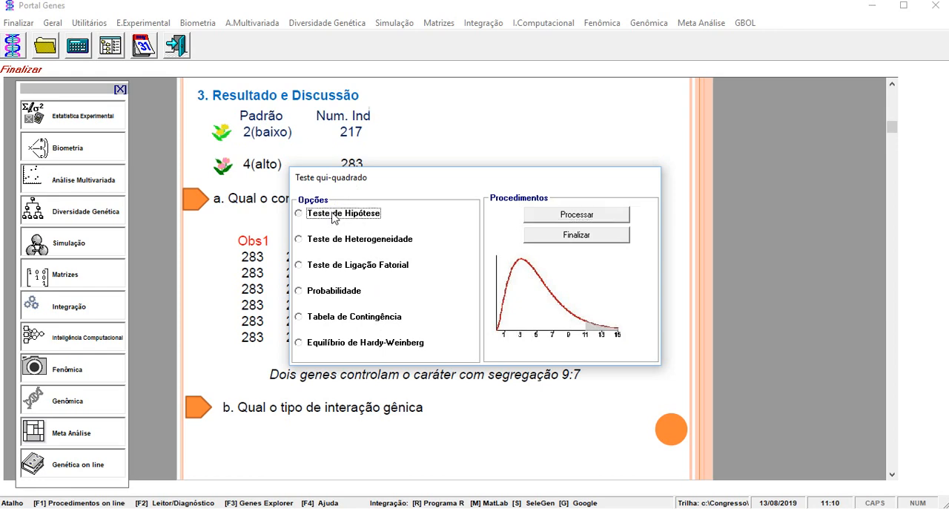
click(543, 216)
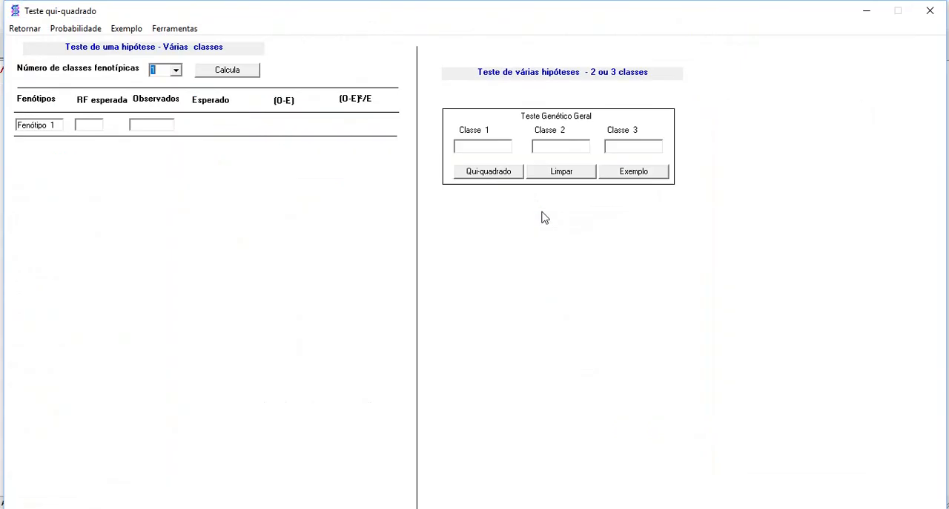
click(176, 71)
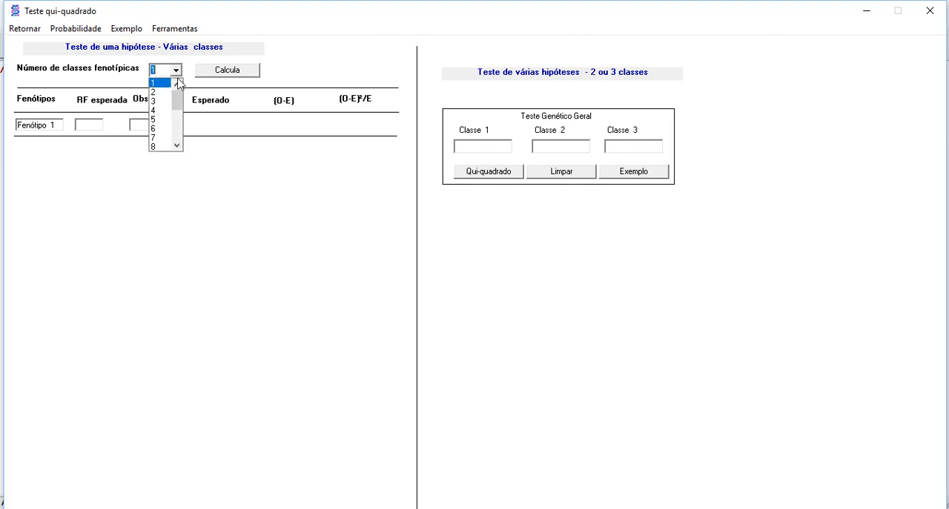
click(168, 92)
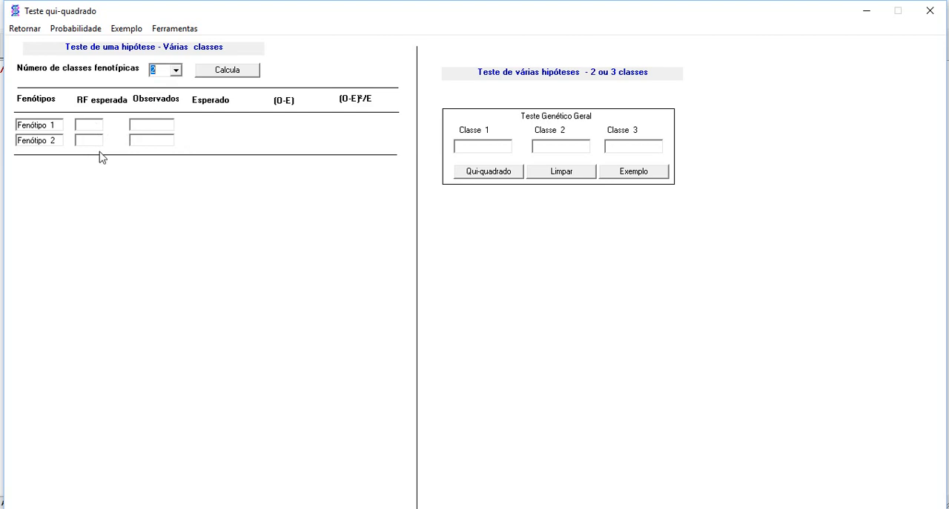
Run the general genetic chi-square test for several hypotheses with 283 in Classe 1 and 217 in Classe 2.
click(477, 151)
text(283)
click(545, 145)
text(217)
click(494, 176)
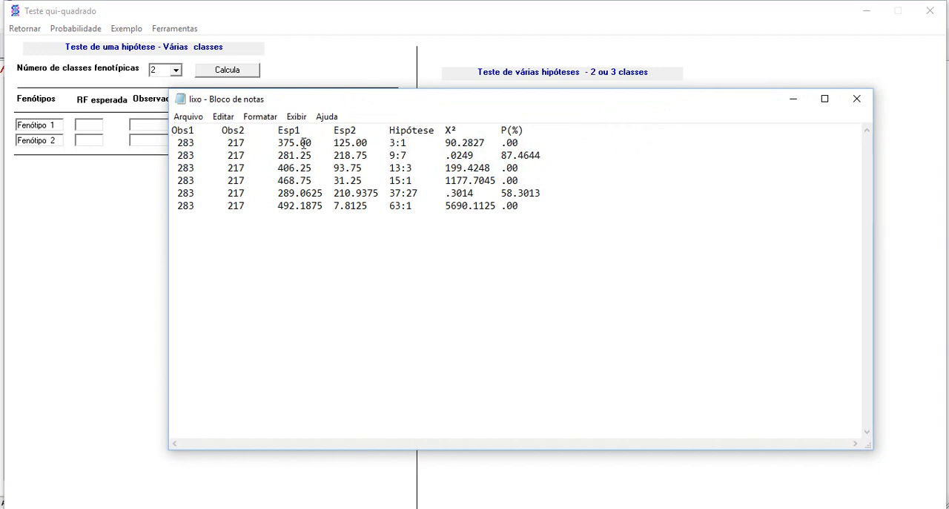
Highlight the 9:7 hypothesis row in the chi-square results text and close the results file.
click(414, 153)
click(419, 180)
drag(547, 155, 177, 155)
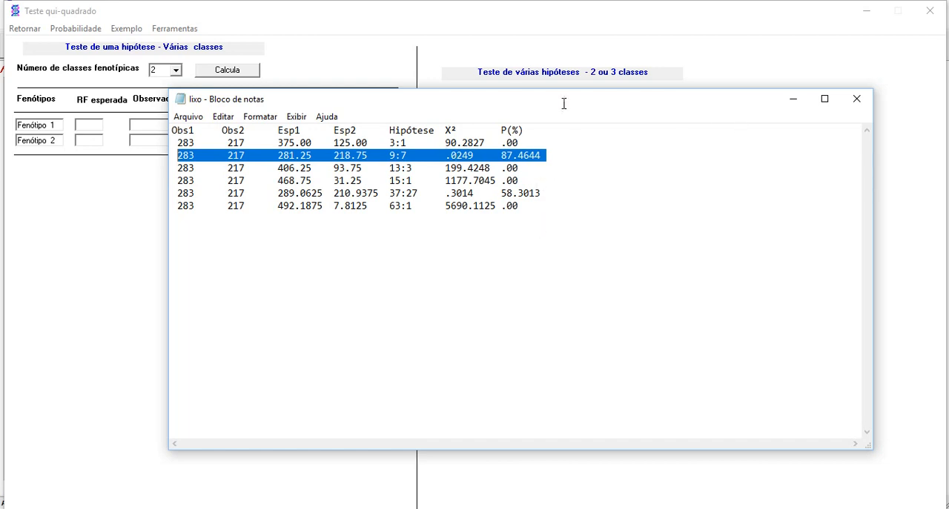
click(859, 102)
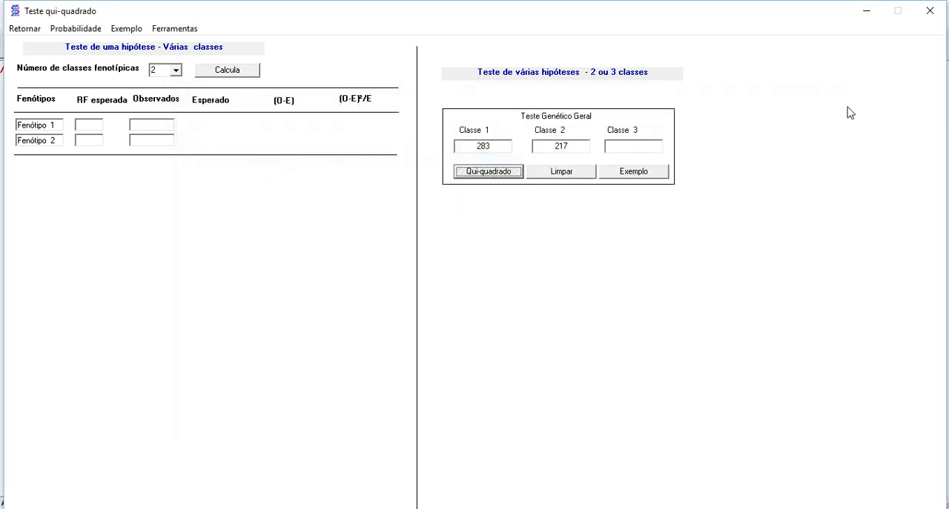
Exit the chi-square procedure and highlight the 9:7 hypothesis row in the presentation's results table.
click(24, 28)
click(584, 236)
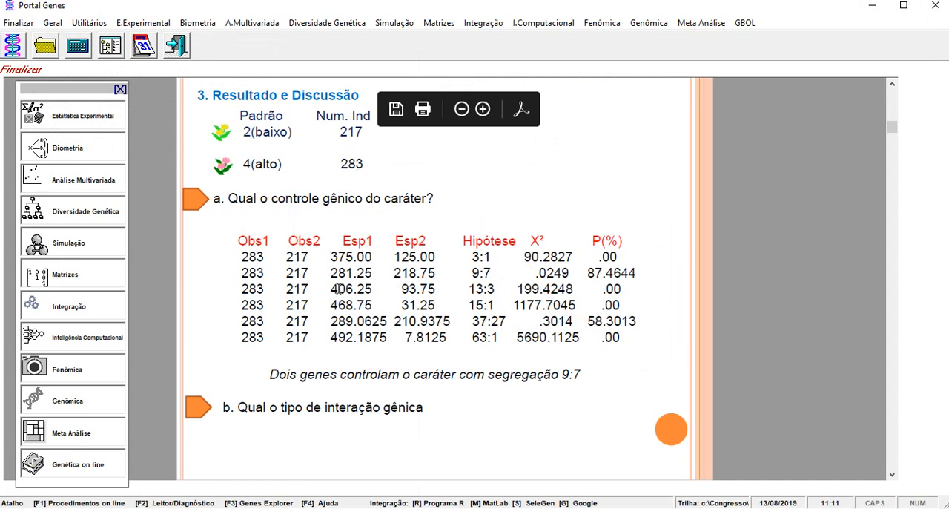
drag(642, 275, 252, 273)
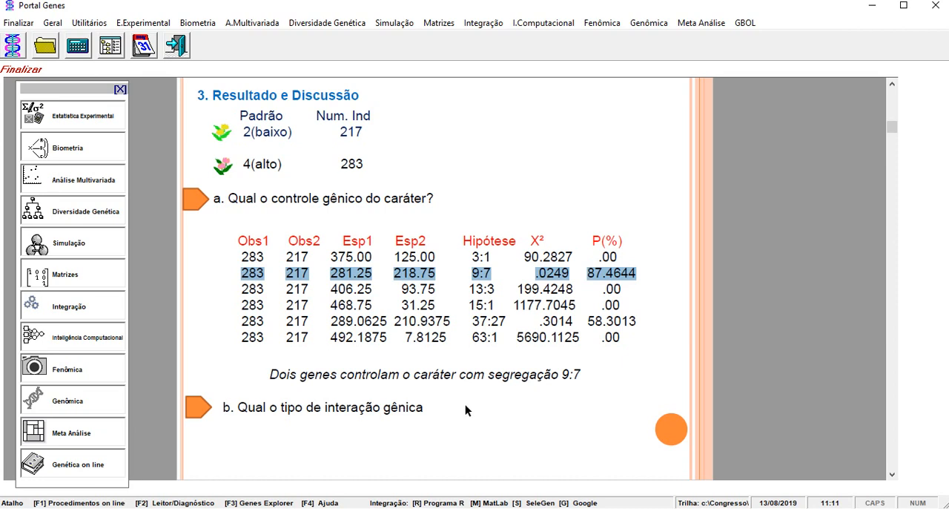
Open the Interações Epistáticas topic on modified phenotypic ratios in the Mendelian genetics section of Genética on line.
click(72, 470)
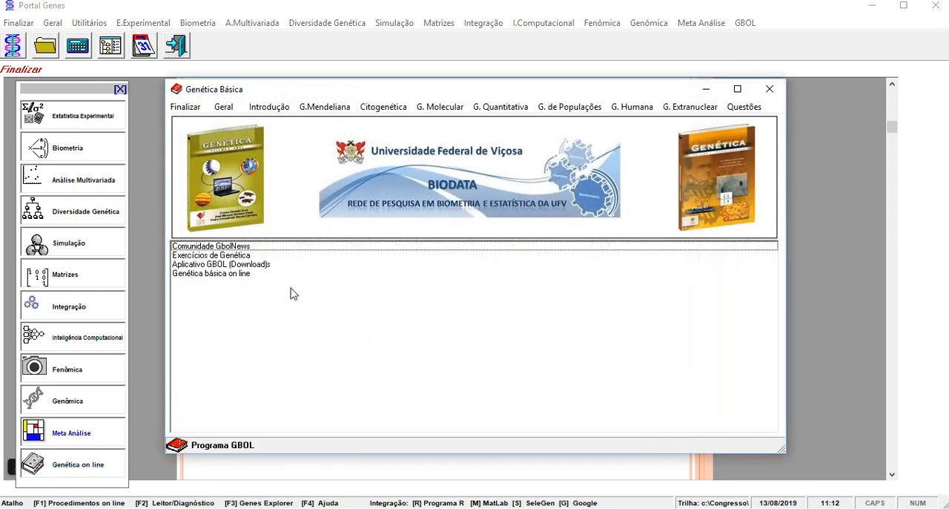
click(330, 110)
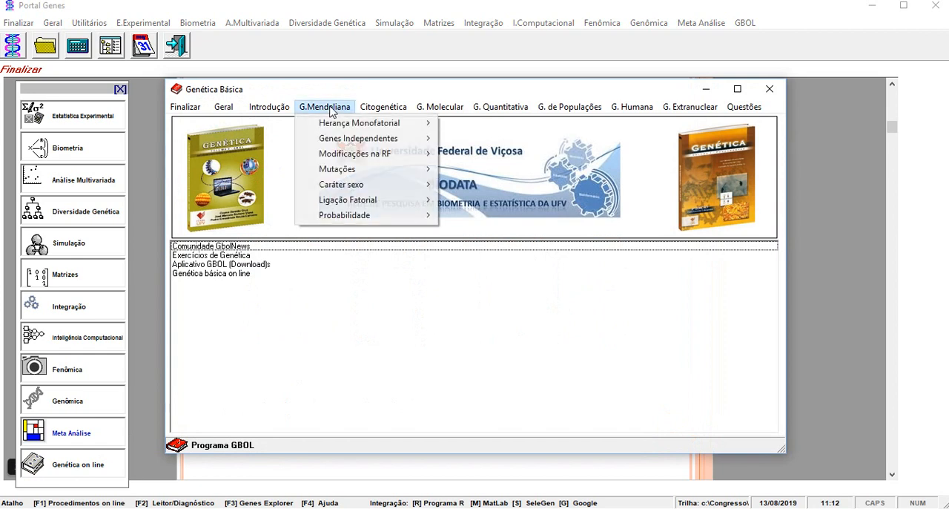
mouse_move(341, 127)
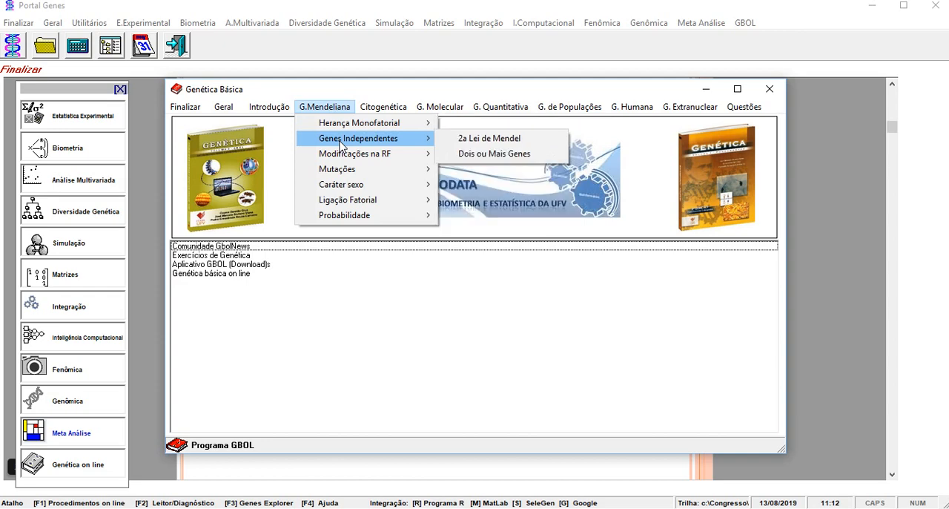
mouse_move(347, 156)
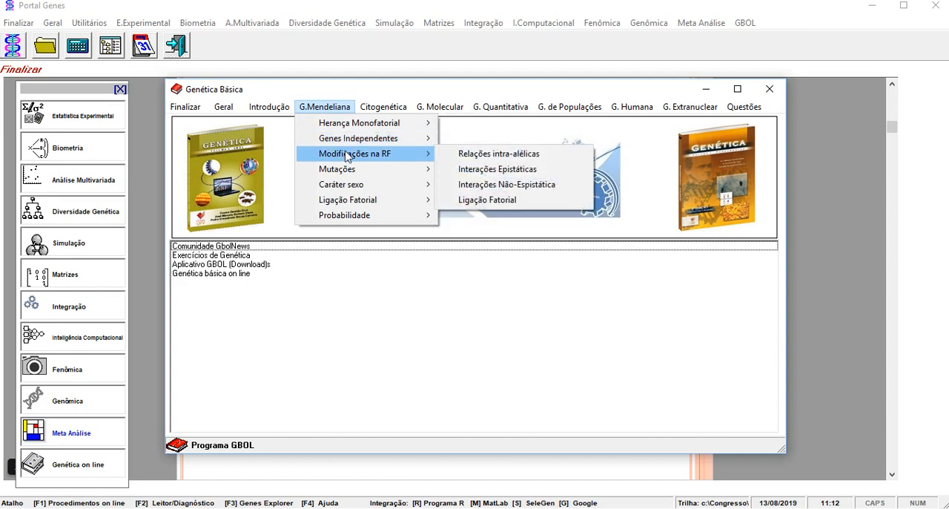
click(513, 170)
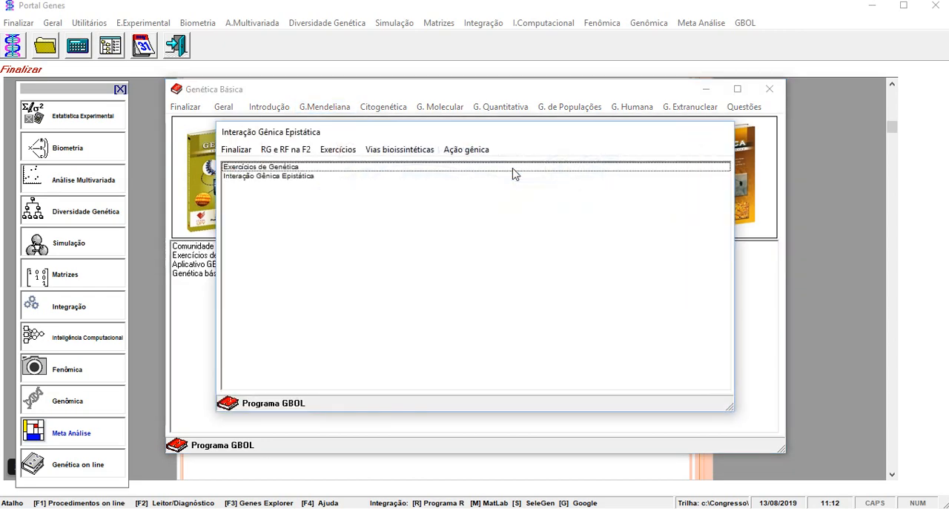
click(395, 151)
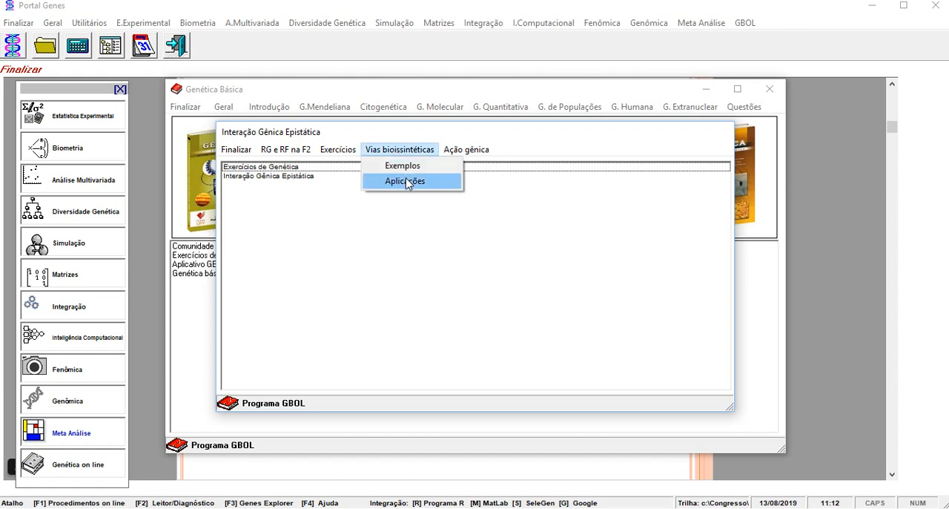
click(406, 183)
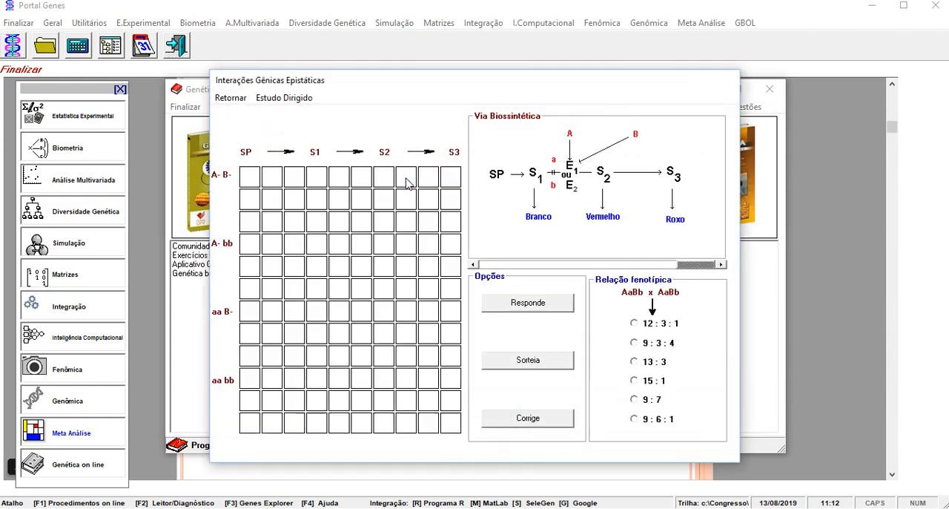
click(230, 98)
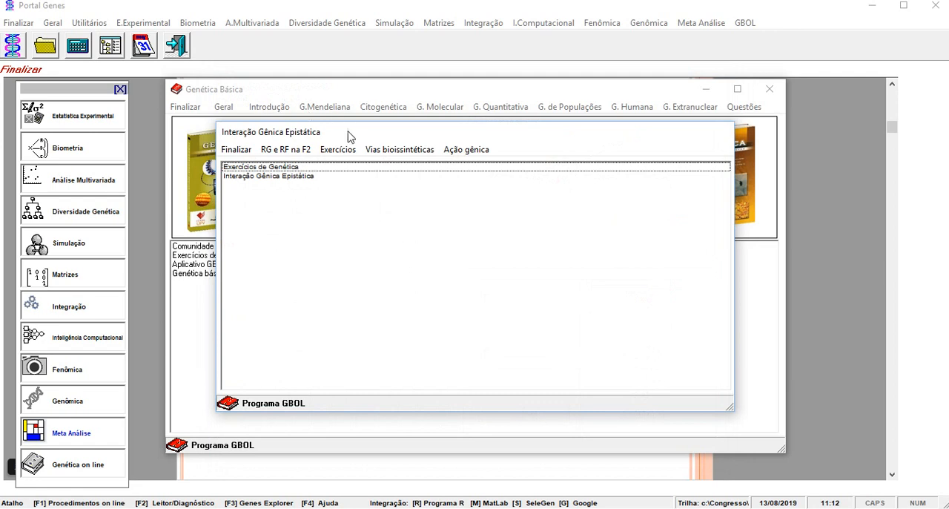
Open the biosynthetic pathway examples and display the epistasis type Genes Duplos Recessivos (sem efeito cumulativo).
click(400, 149)
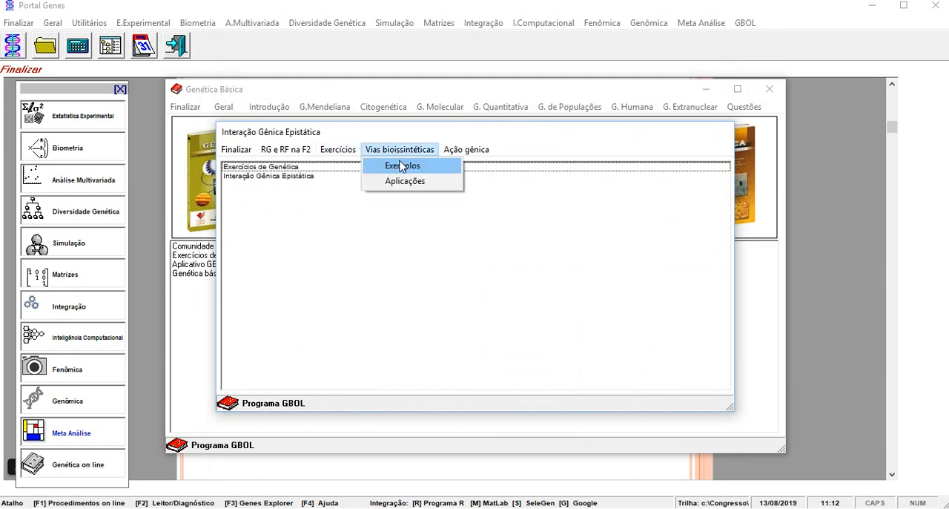
click(402, 164)
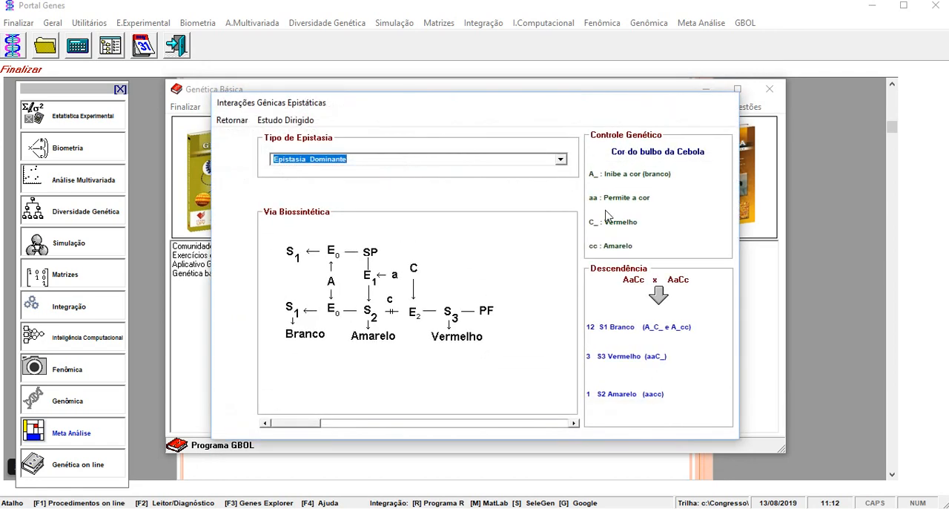
click(561, 160)
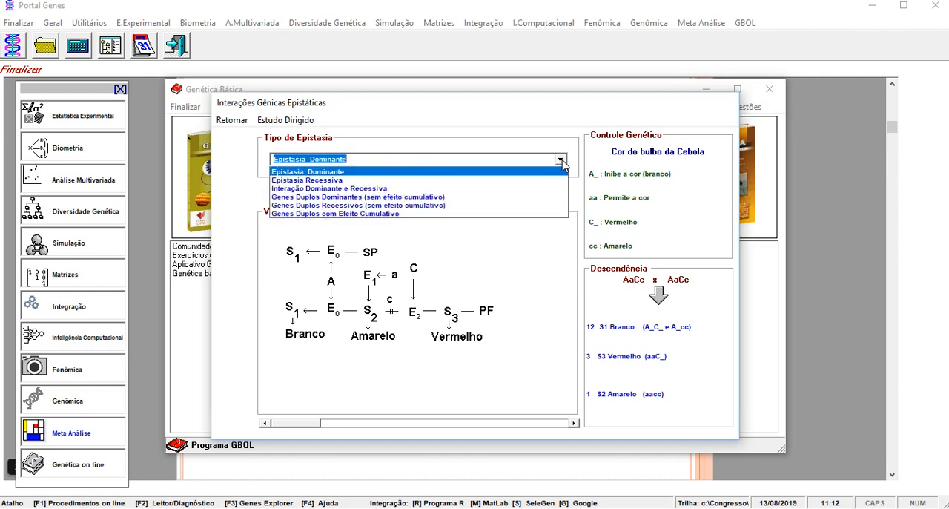
click(495, 197)
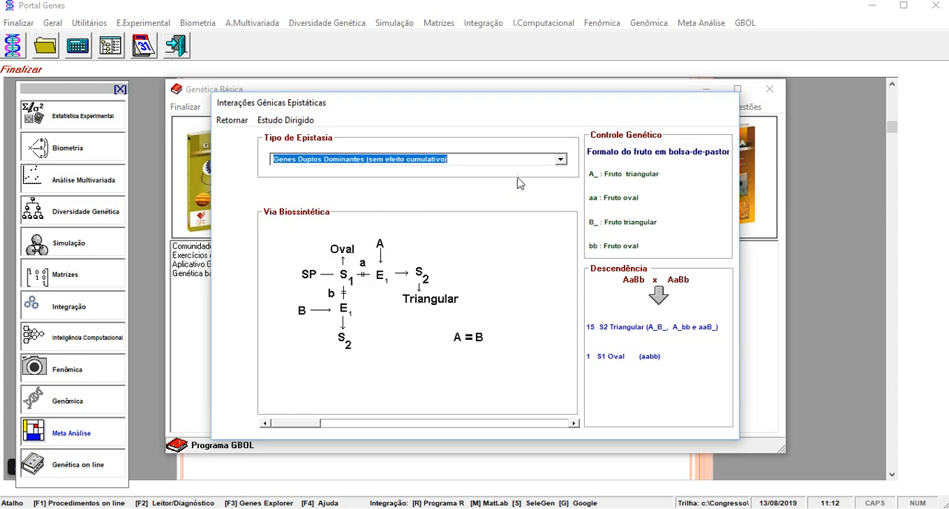
click(562, 159)
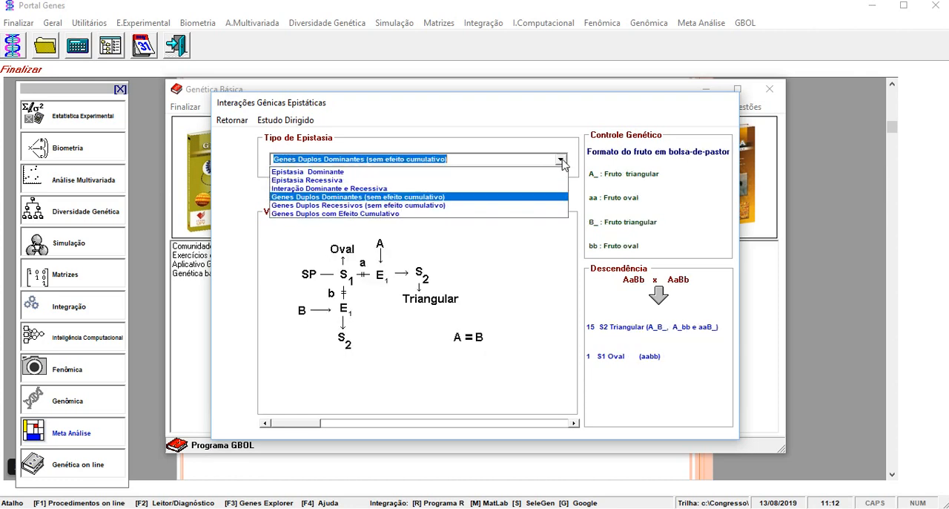
click(455, 206)
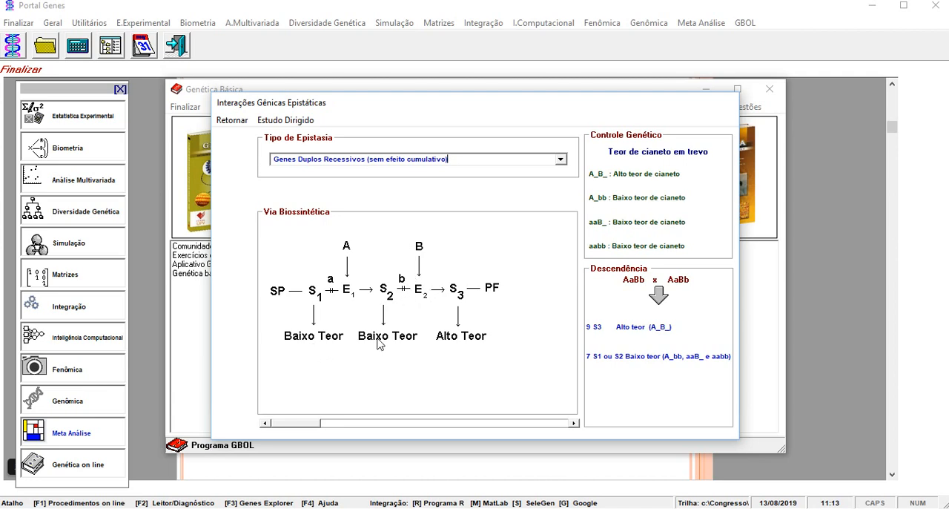
Close the epistasis and Genética Básica windows and advance the presentation to the Conclusão slide with the biosynthetic pathway.
click(236, 121)
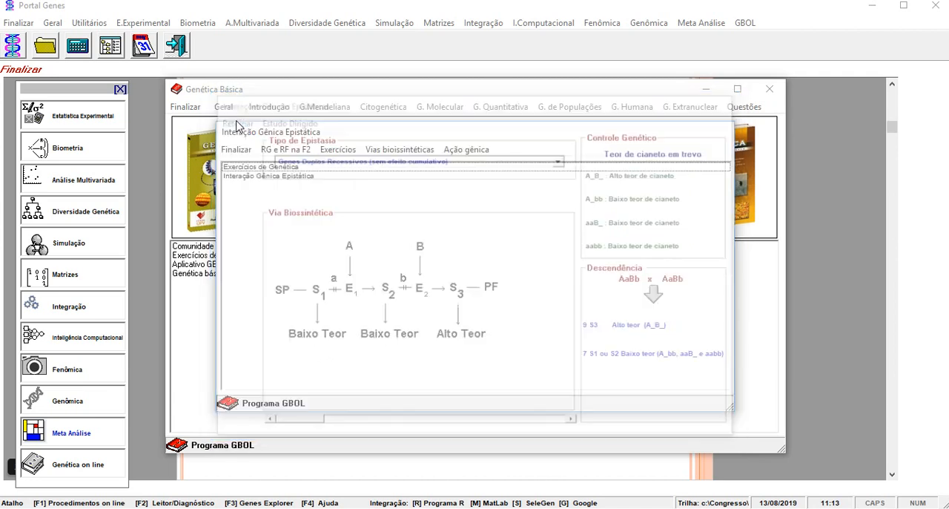
click(236, 149)
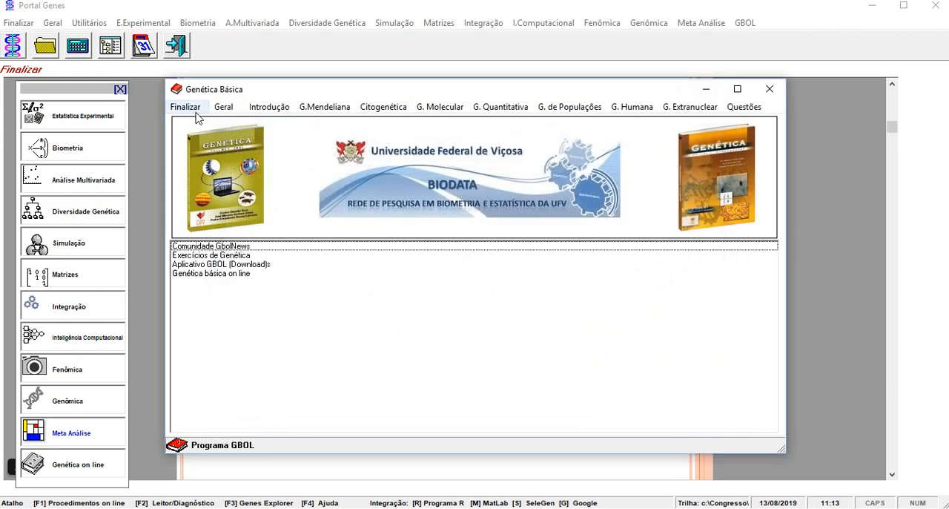
click(196, 110)
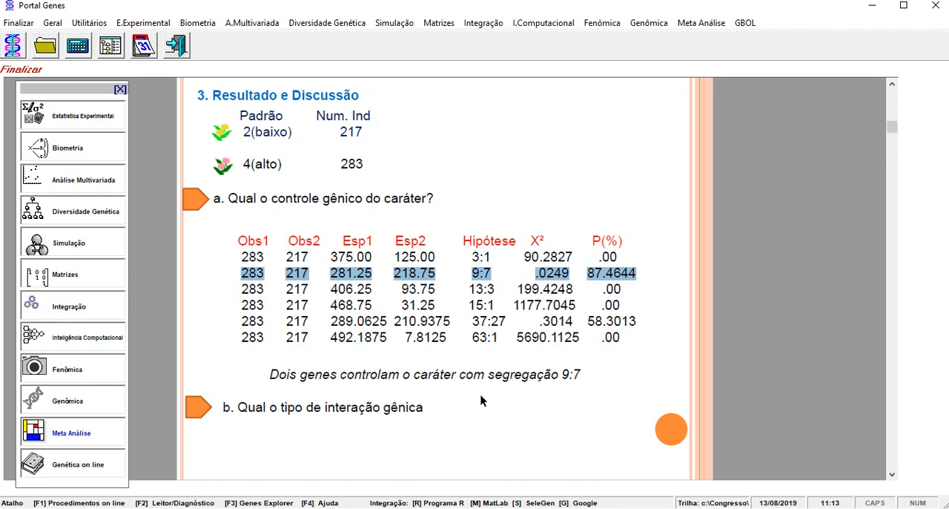
click(893, 172)
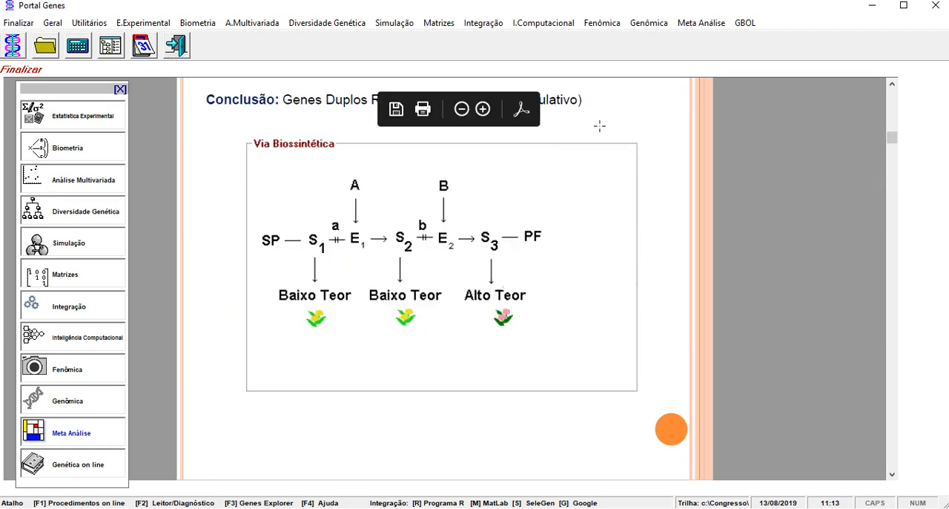
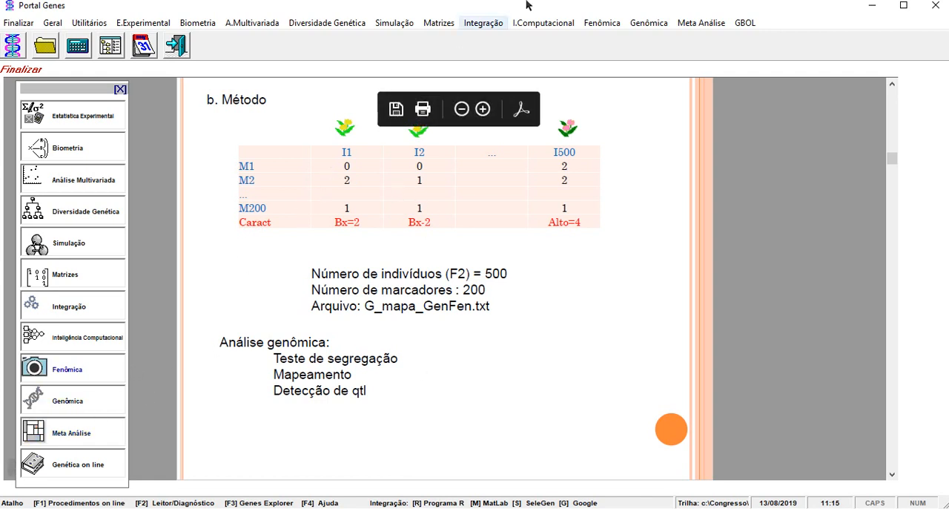
Open the Genômica marker segregation test for crosses in controlled populations and load the data file G_mapa_GenFen.txt.
click(647, 24)
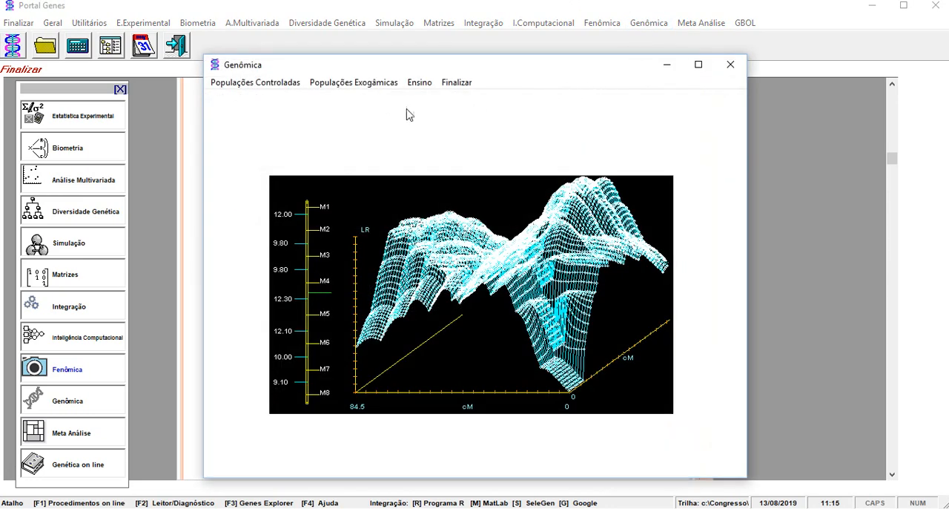
click(275, 84)
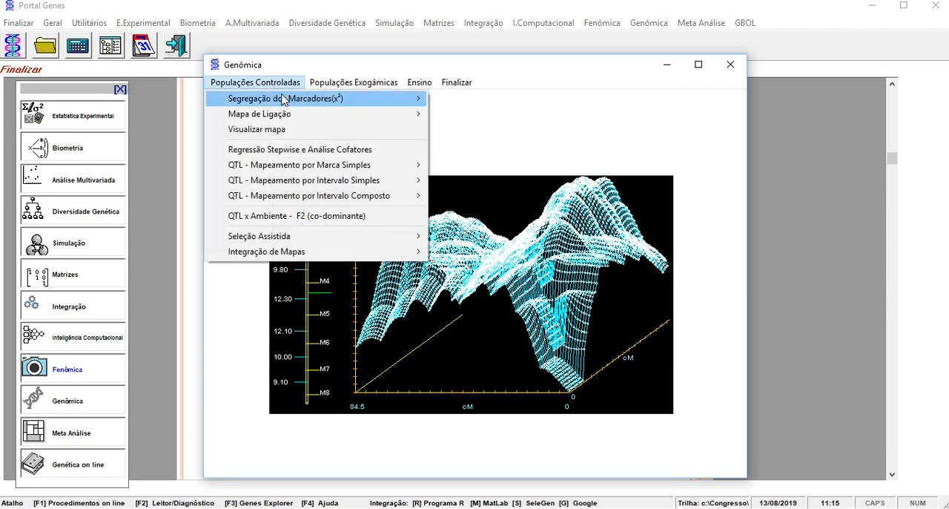
mouse_move(283, 100)
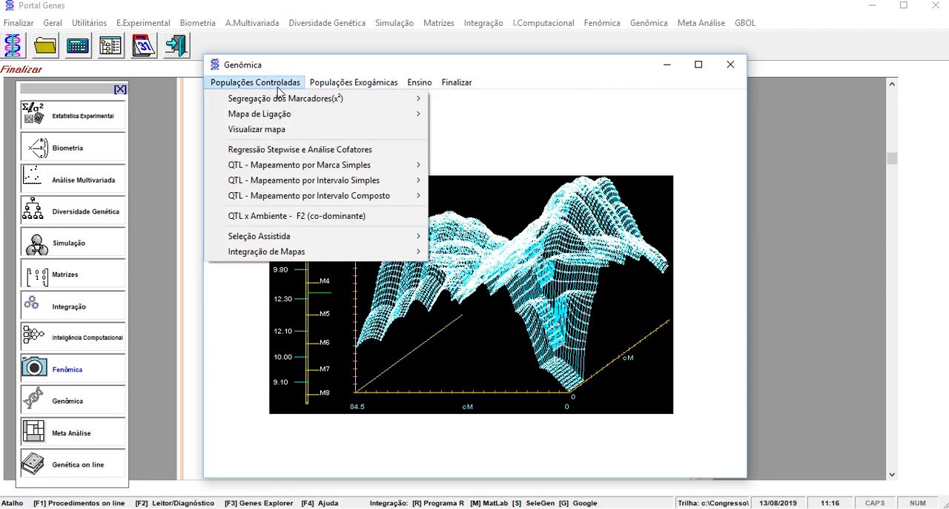
click(466, 100)
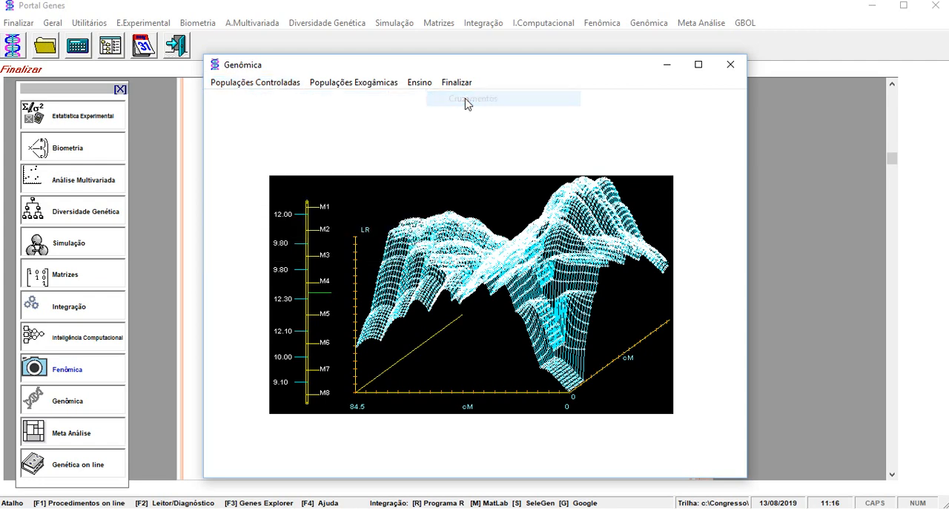
click(606, 206)
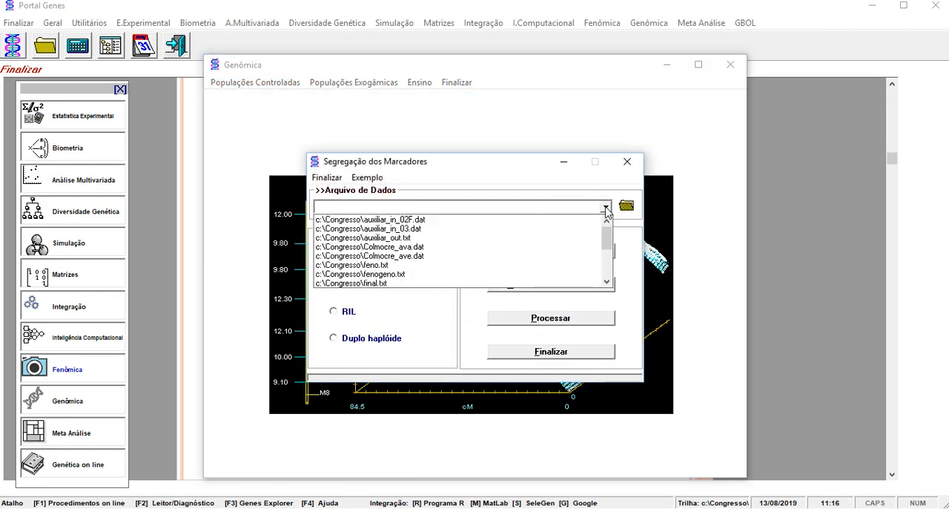
drag(609, 245, 607, 251)
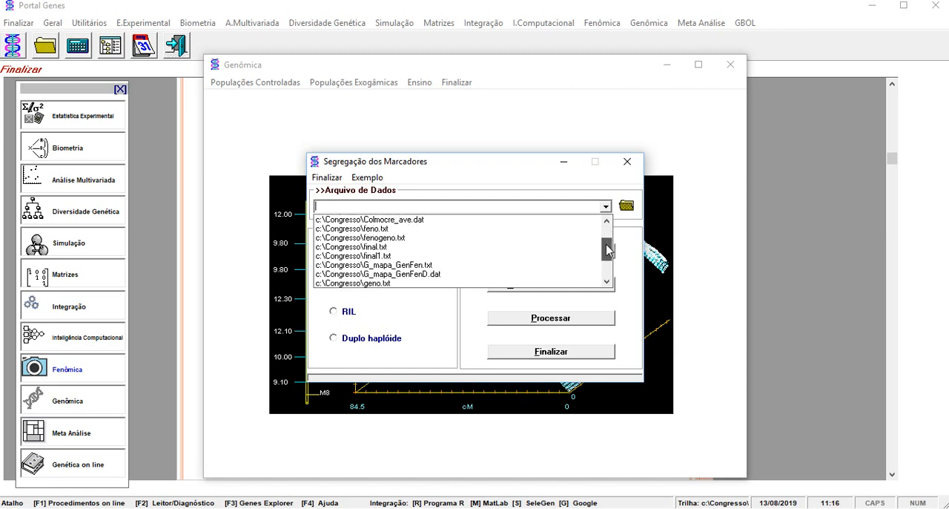
click(493, 266)
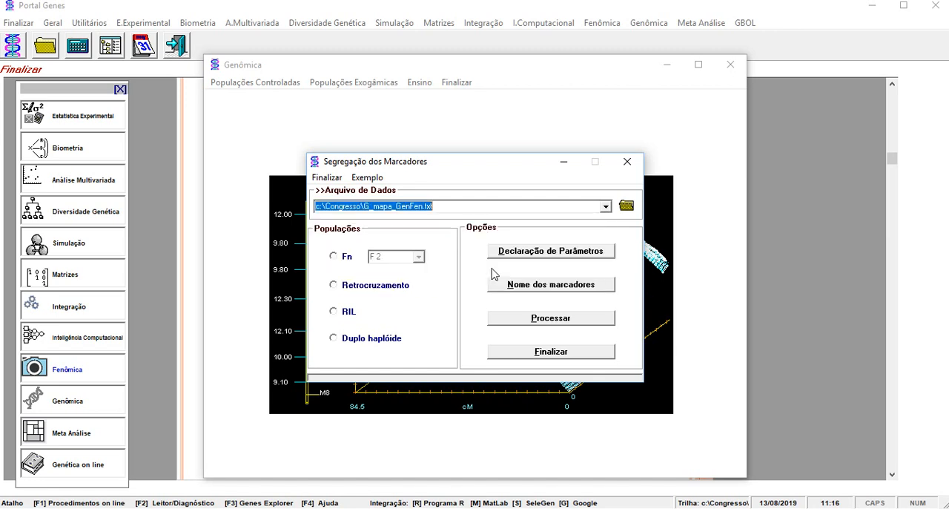
Run the segregation test for an F2 population with 200 markers, 500 individuals and the Nível individual criterion at 5% significance.
click(348, 259)
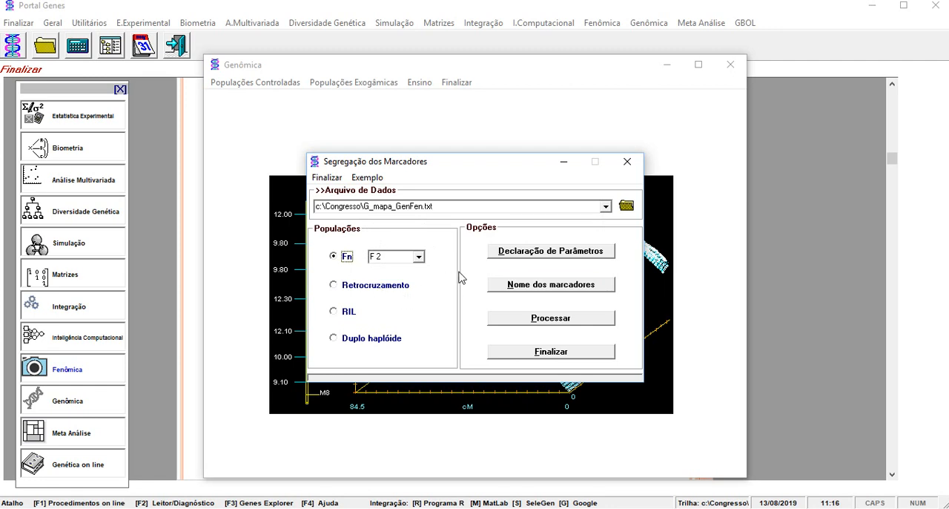
click(547, 254)
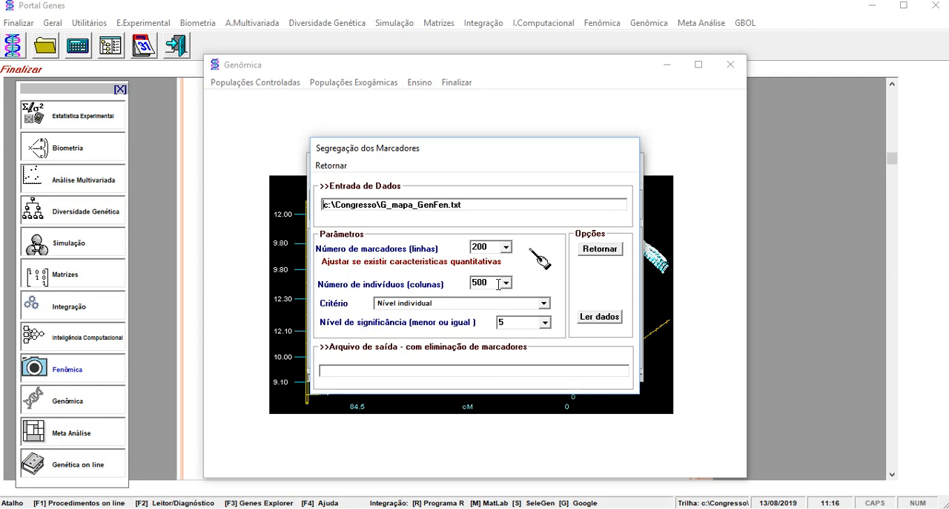
click(544, 303)
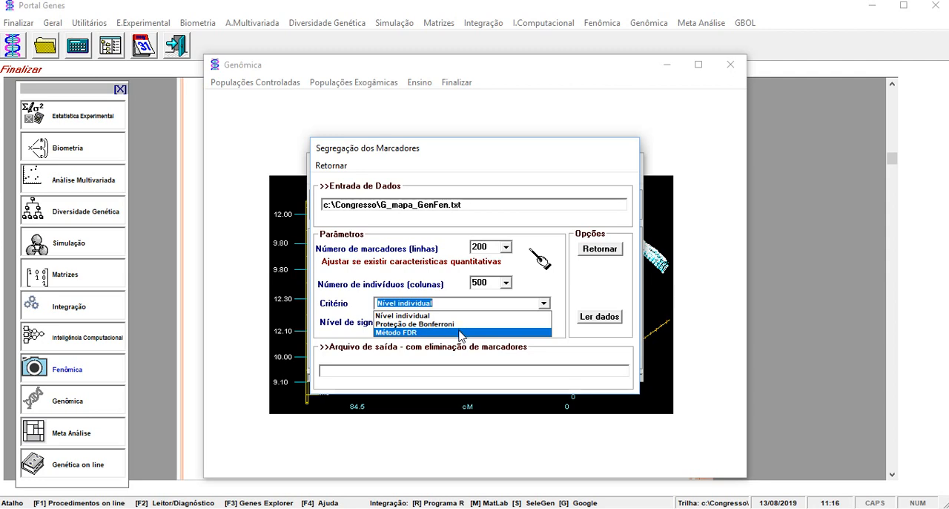
click(458, 304)
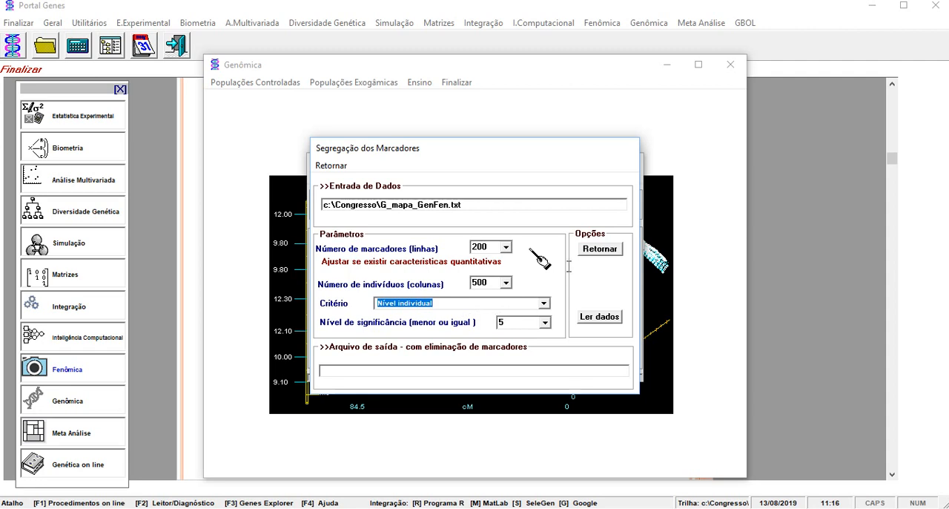
click(594, 252)
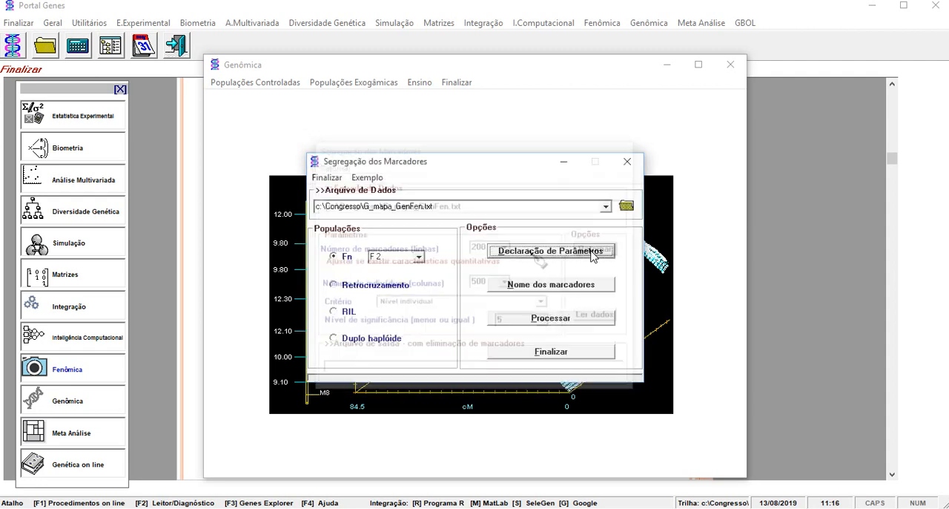
click(551, 319)
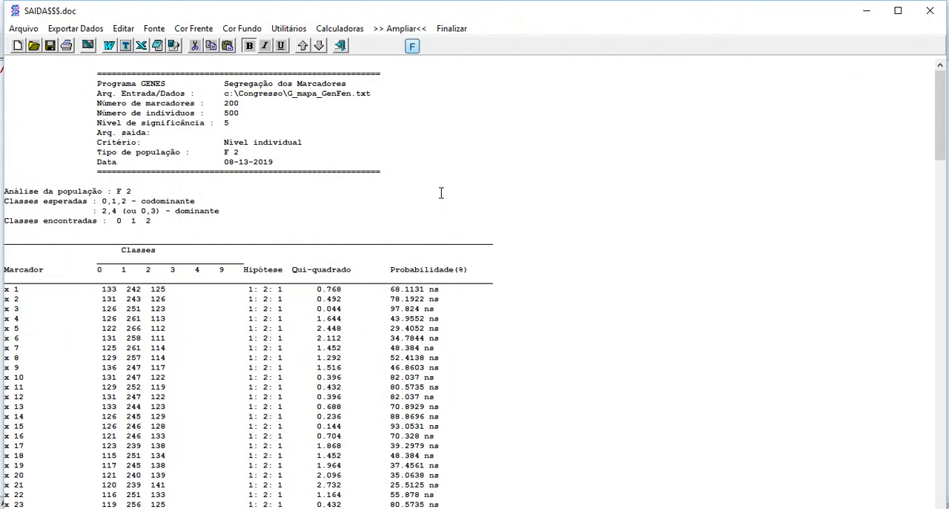
Examine the markers' chi-square values, probabilities and number of distortions in the segregation report, and exit the segregation procedure.
scroll(441, 193, down, 5)
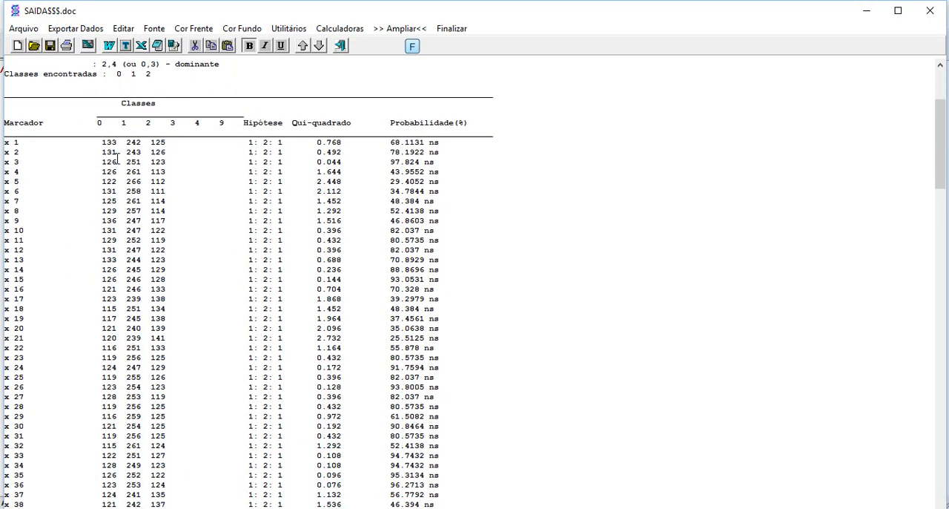
drag(94, 141, 453, 146)
click(510, 150)
drag(385, 144, 451, 144)
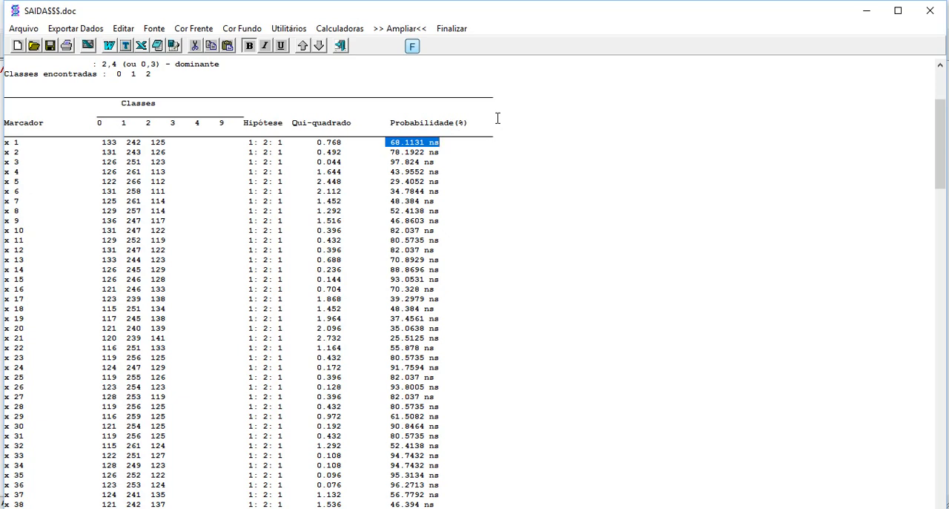
scroll(497, 119, down, 18)
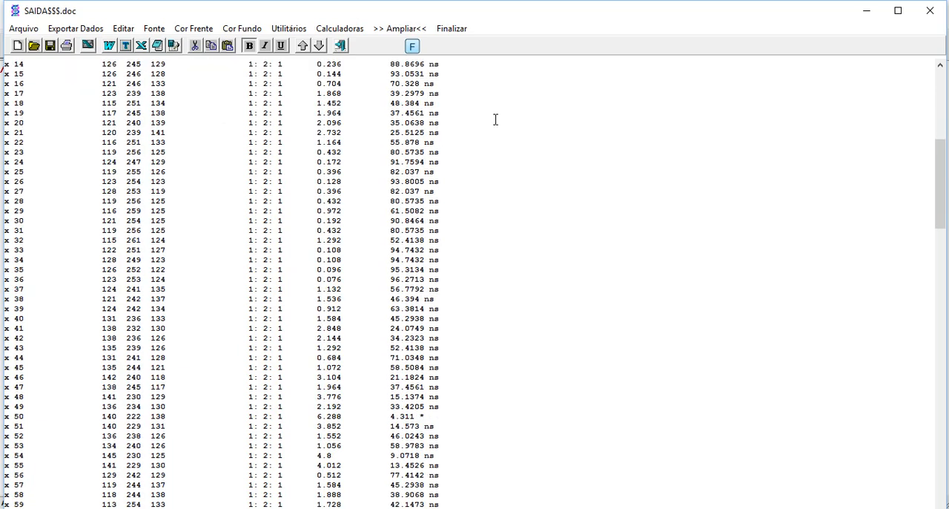
scroll(498, 121, down, 20)
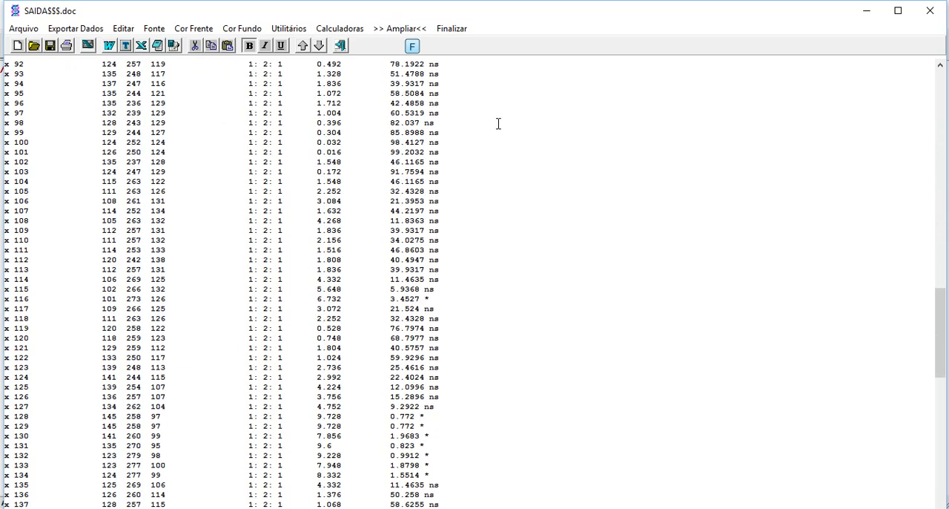
scroll(499, 125, down, 7)
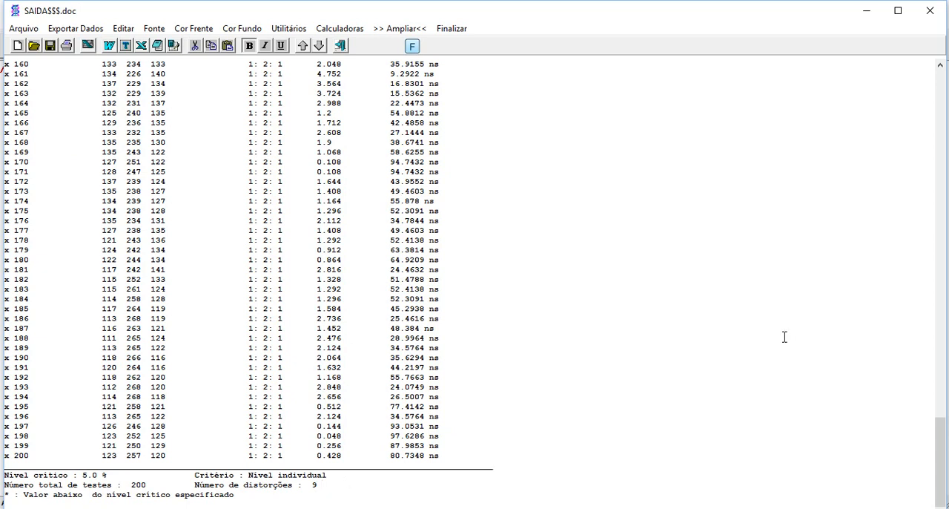
click(448, 33)
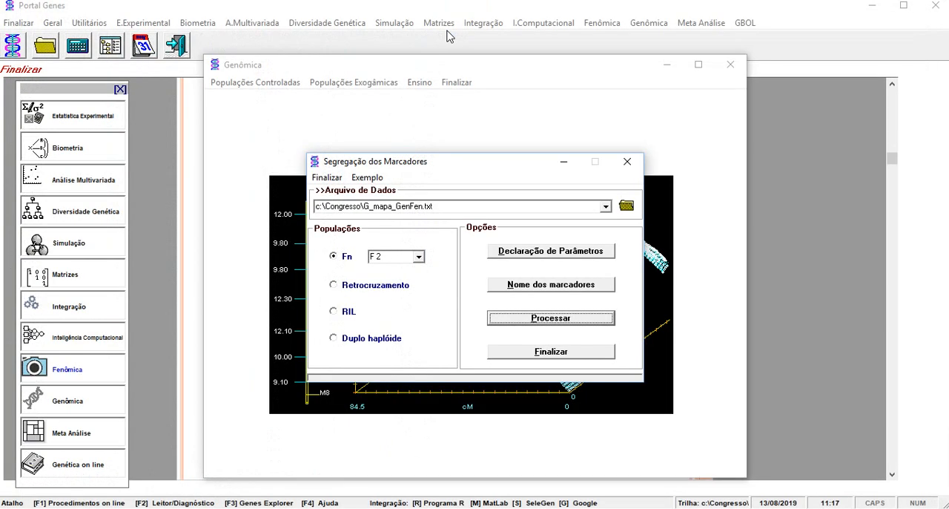
click(326, 178)
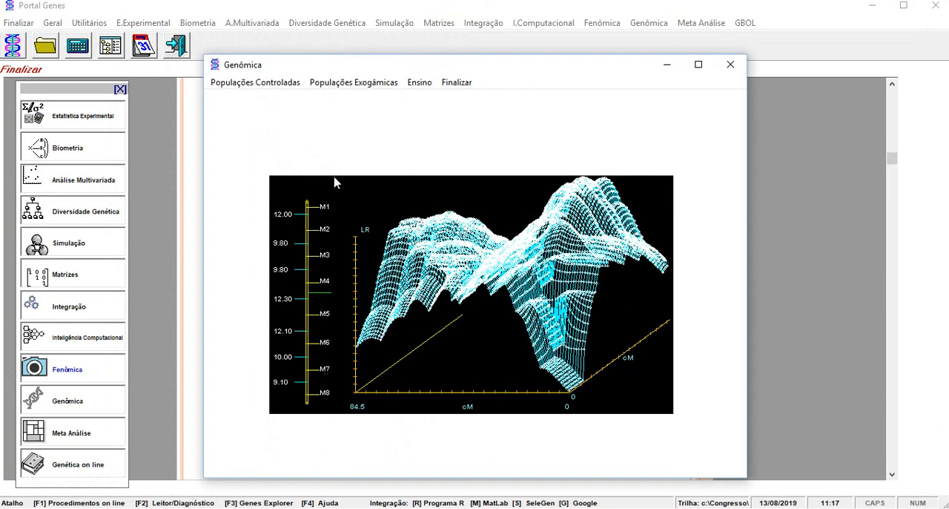
Open the F2 linkage map procedure for controlled populations and load the data file G_mapa_GenFen.txt.
click(239, 90)
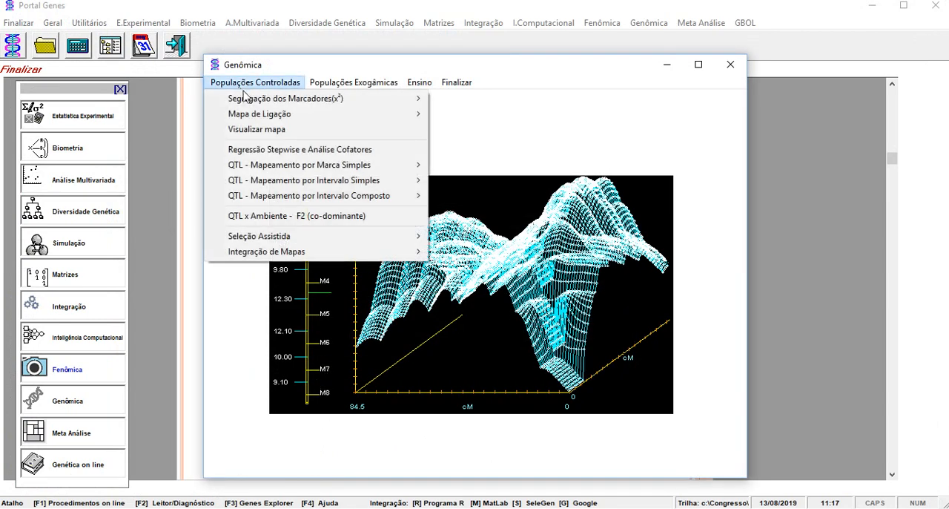
mouse_move(258, 114)
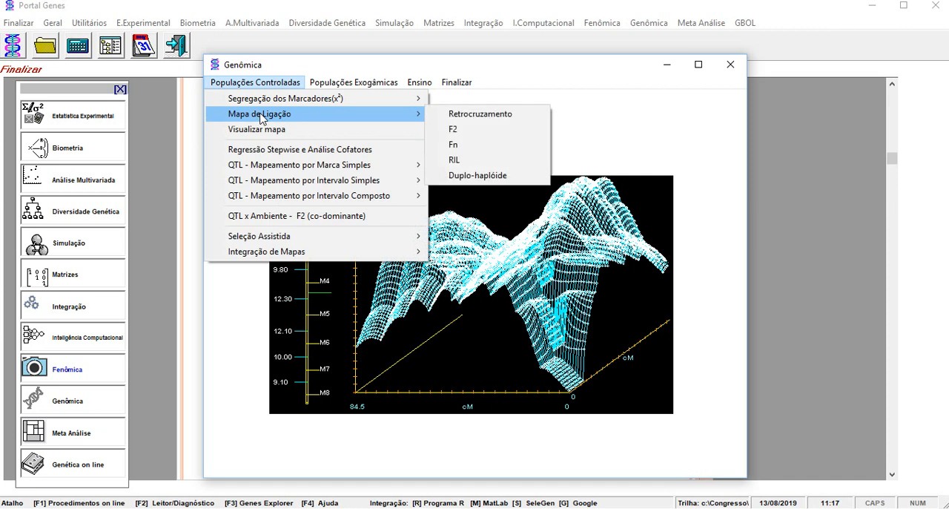
click(466, 129)
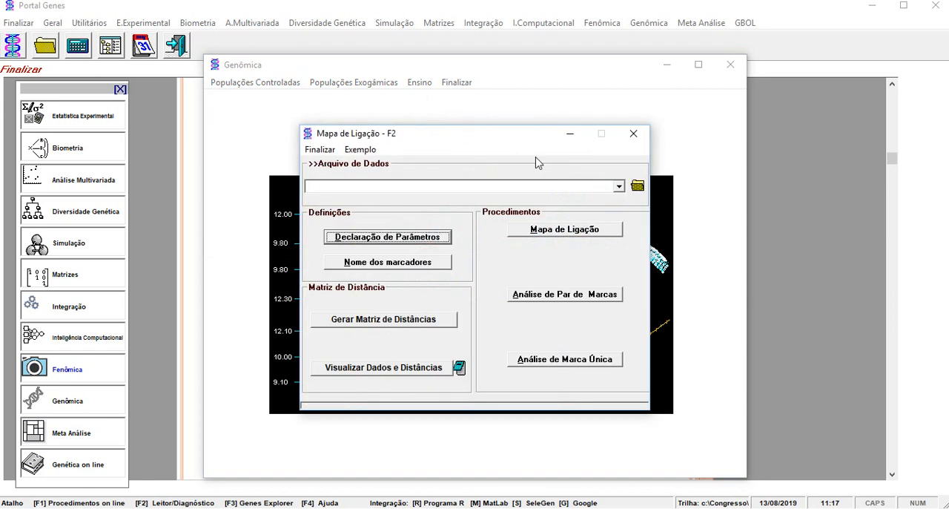
click(619, 188)
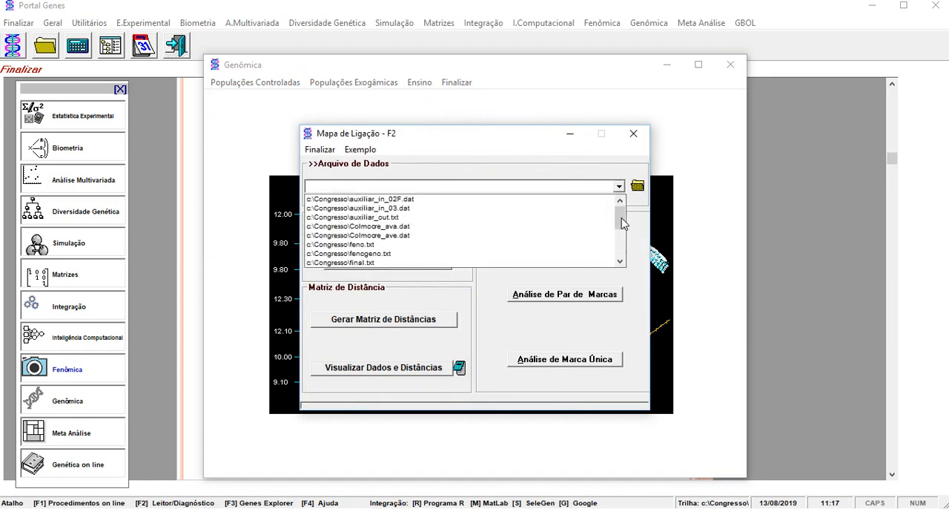
drag(620, 217, 621, 233)
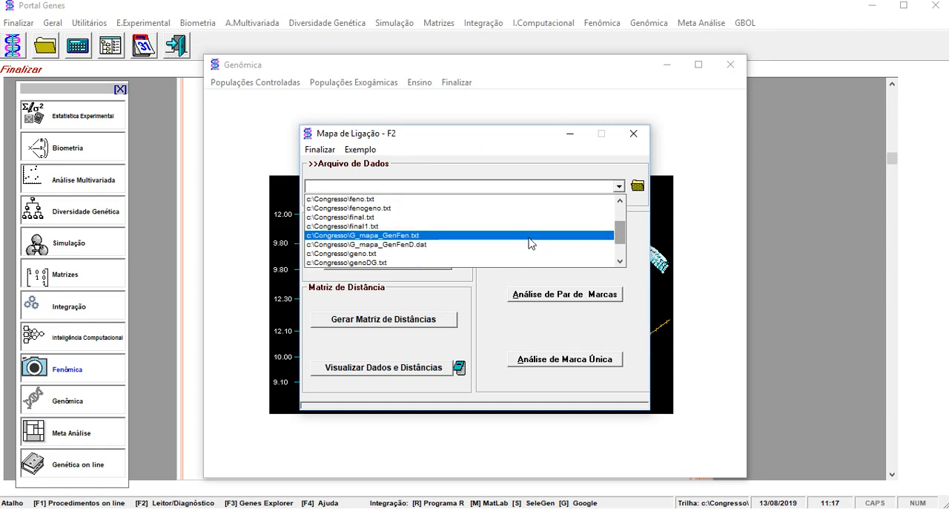
click(531, 236)
Accept the mapping parameters with Frequência de recombinação as distance unit and no multilocus analysis, and generate the distance matrix.
click(440, 238)
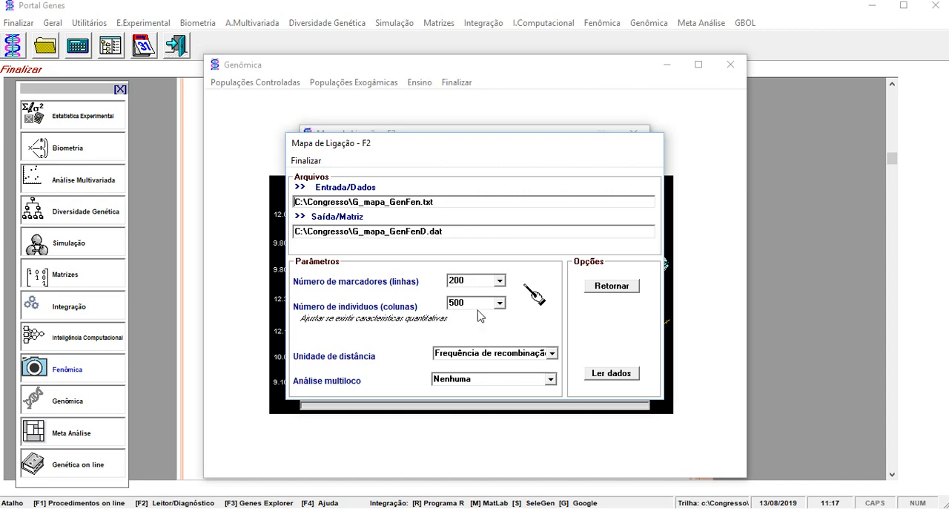
click(551, 353)
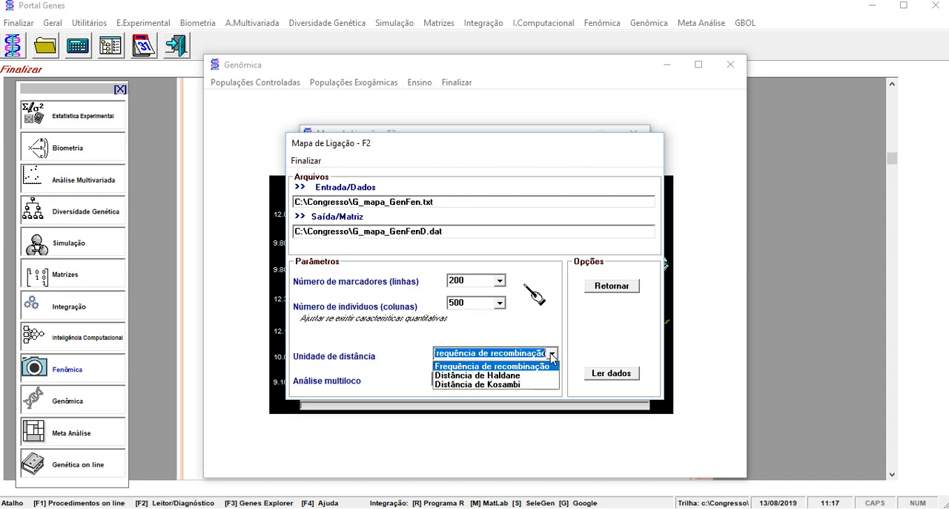
click(552, 357)
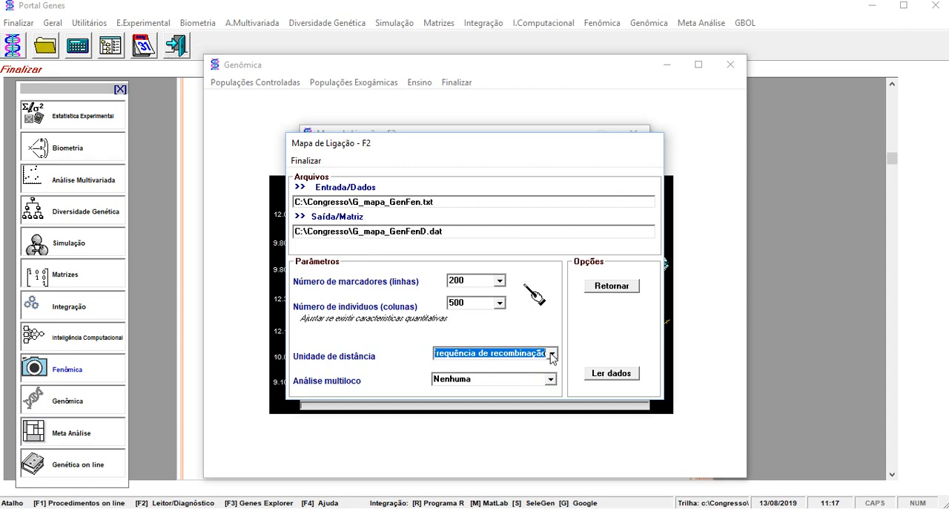
click(550, 380)
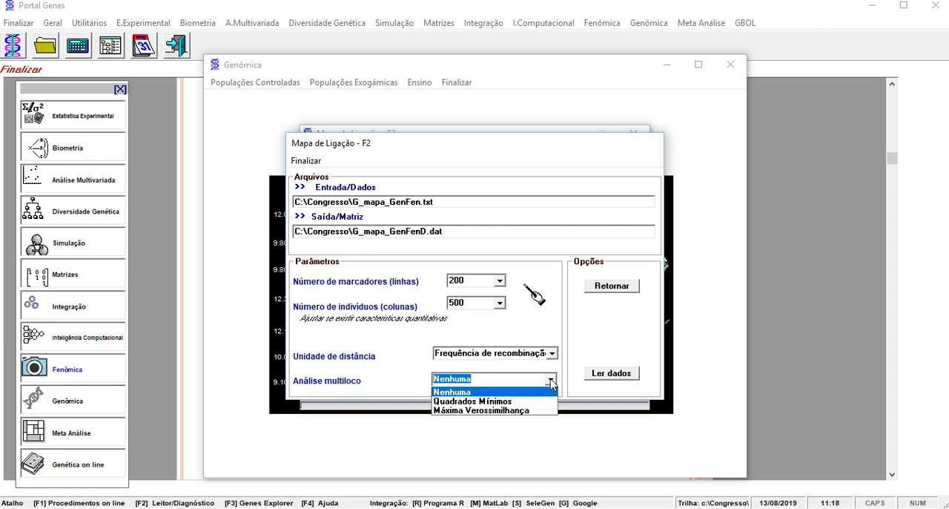
click(551, 380)
click(607, 289)
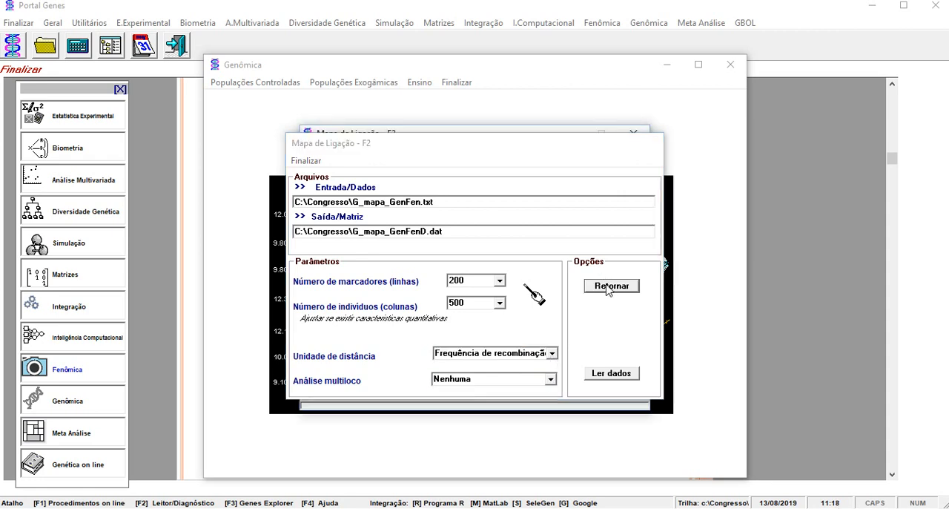
click(424, 325)
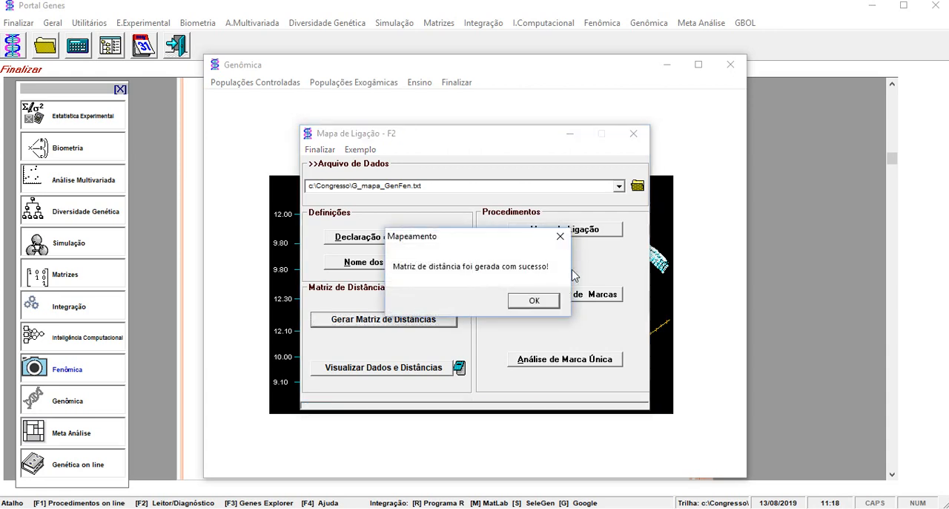
click(534, 304)
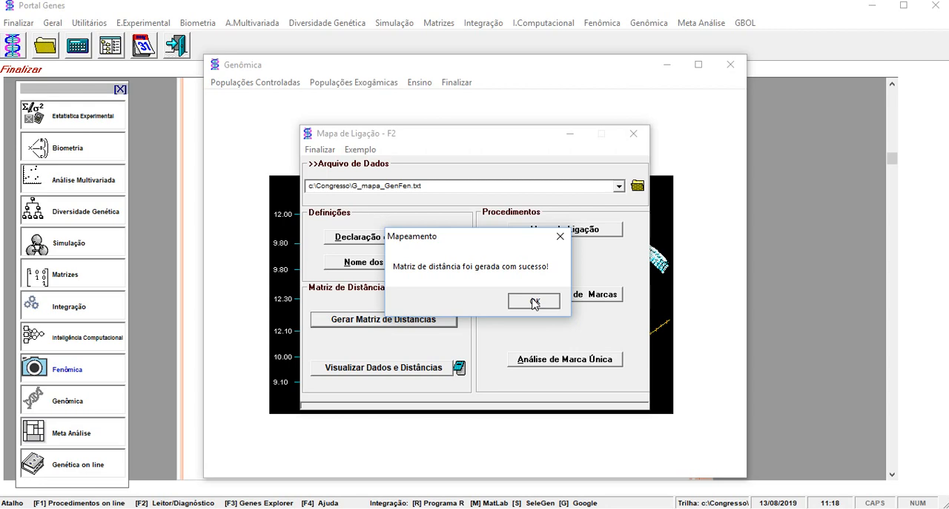
Build the linkage map with a maximum recombination of 30 and a minimum LOD of 3, and display the linkage groups graphically.
click(562, 231)
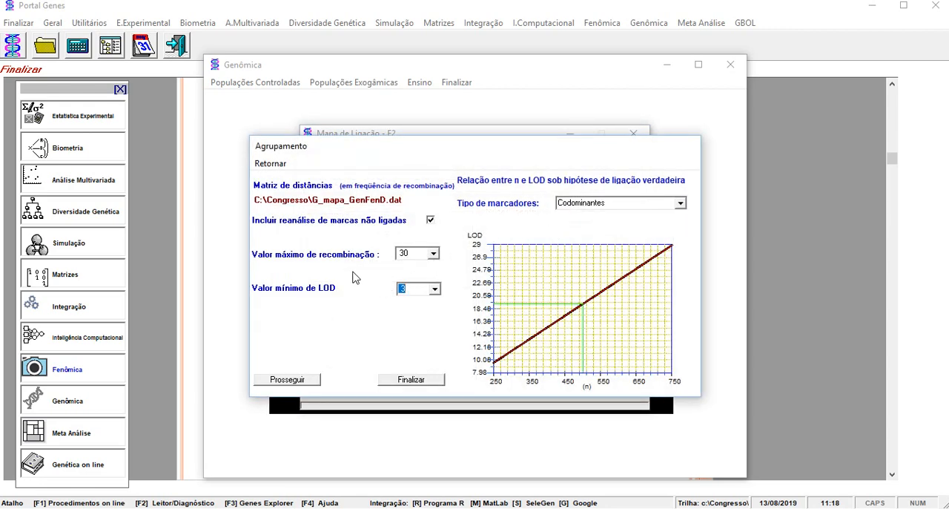
click(417, 250)
click(297, 380)
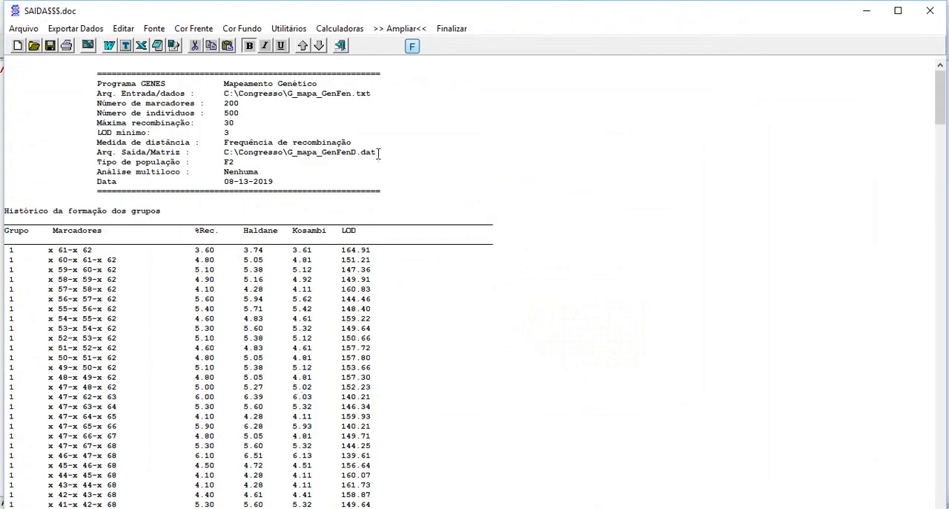
click(453, 29)
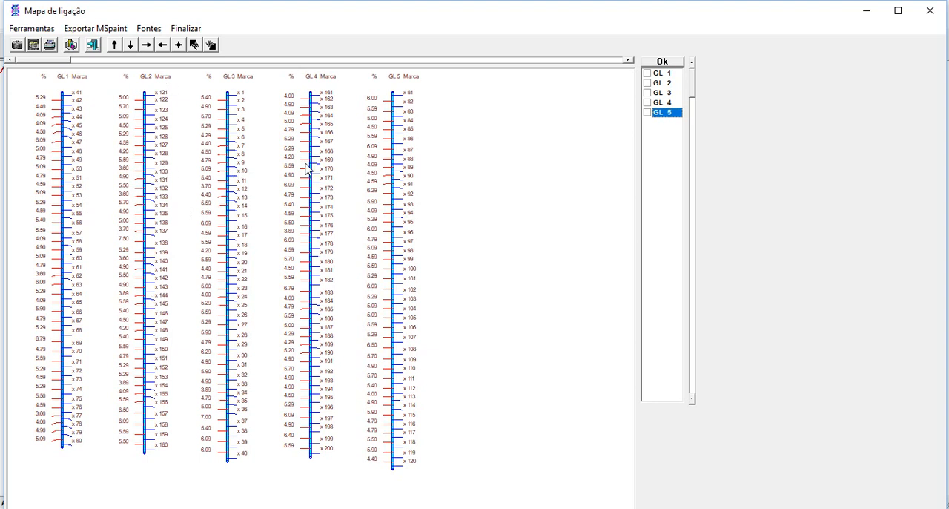
Close the linkage map graph, the grouping settings and the F2 linkage map procedure.
click(186, 29)
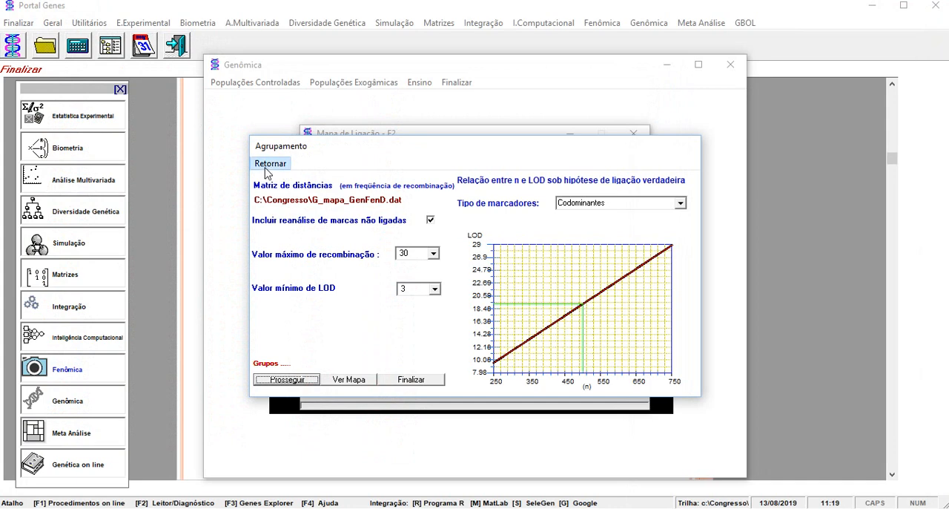
click(268, 164)
click(315, 151)
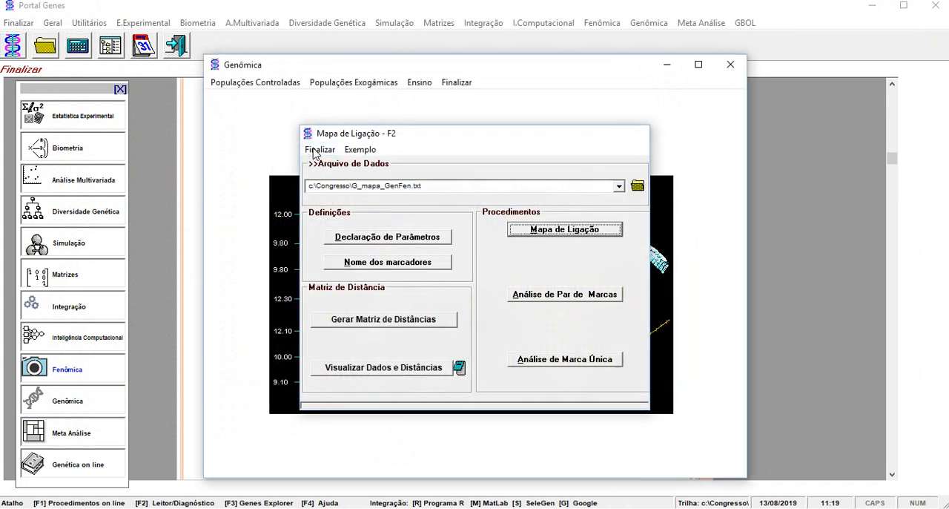
Open simple interval QTL mapping for a codominant F2 population and load the data file G_mapa_GenFen.txt.
click(251, 83)
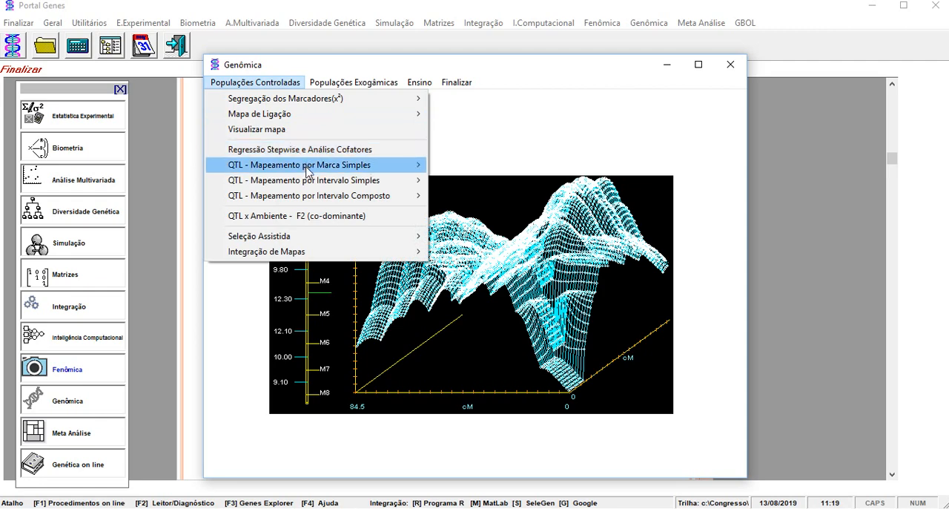
mouse_move(318, 183)
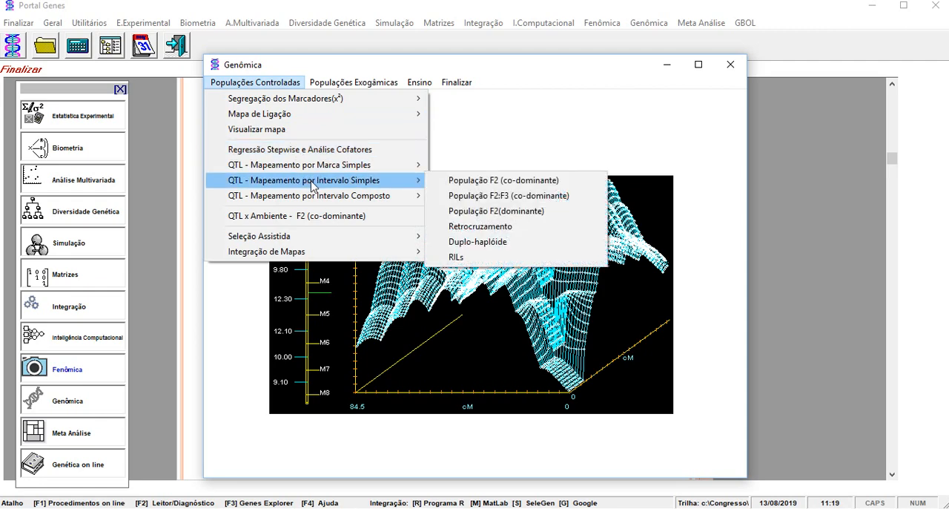
click(512, 188)
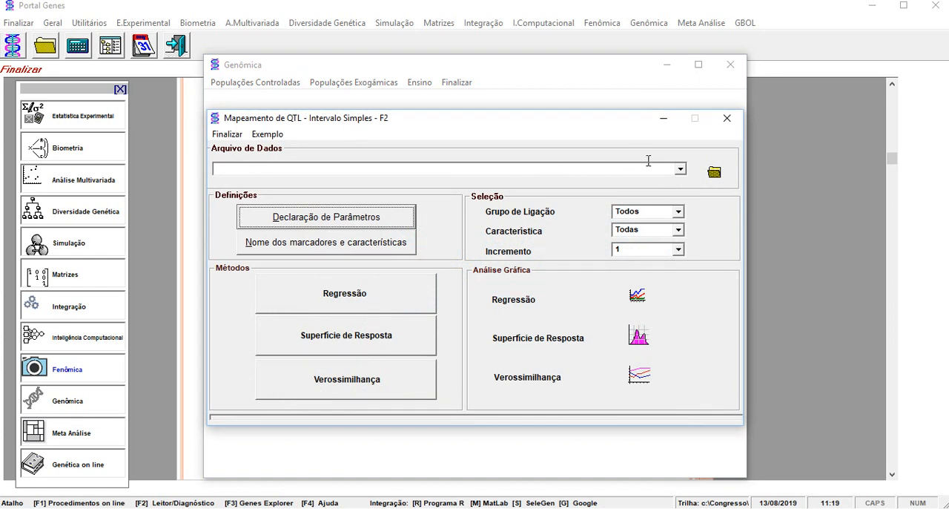
click(681, 170)
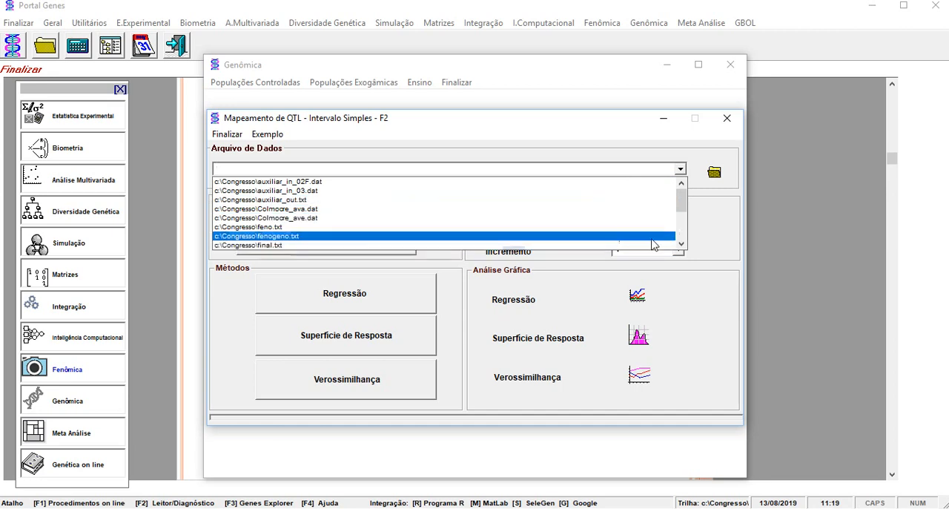
drag(681, 201, 686, 211)
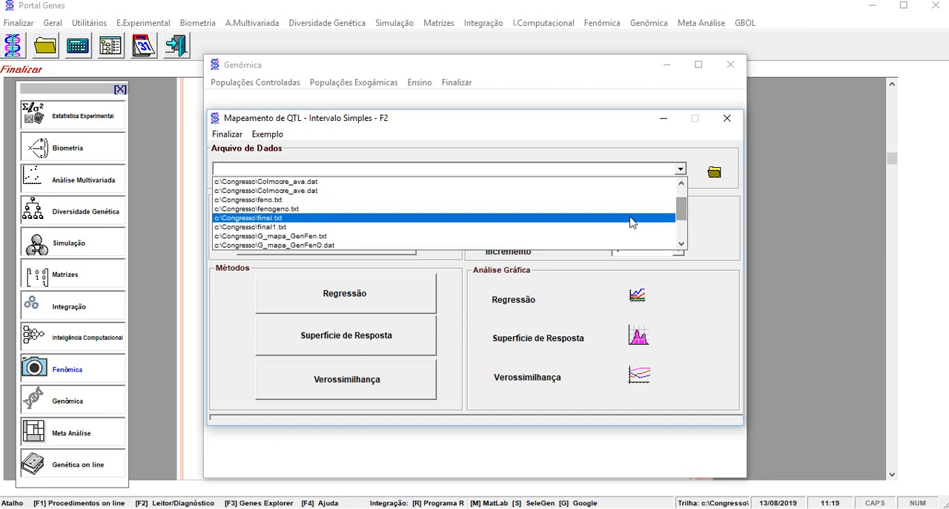
click(608, 237)
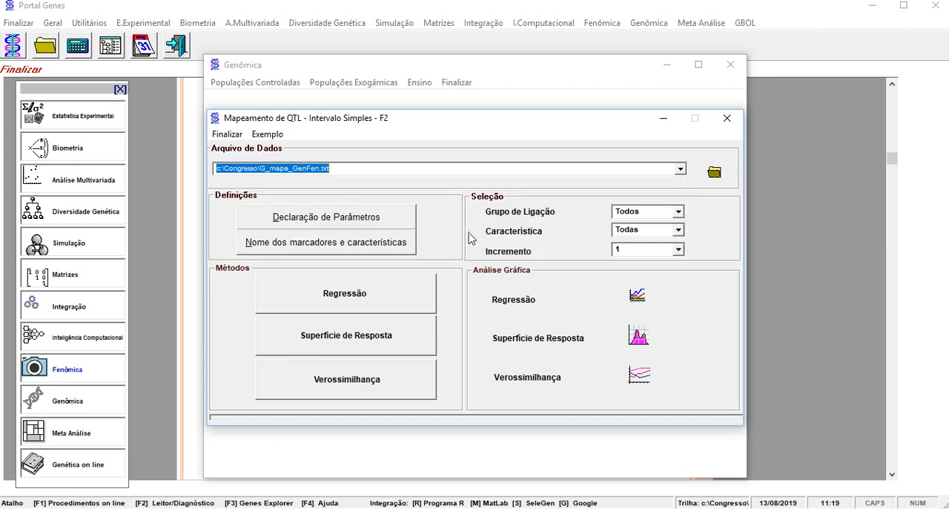
Declare the QTL mapping parameters, keeping Frequência de recombinação as distance unit and choosing 5 linkage groups.
click(385, 219)
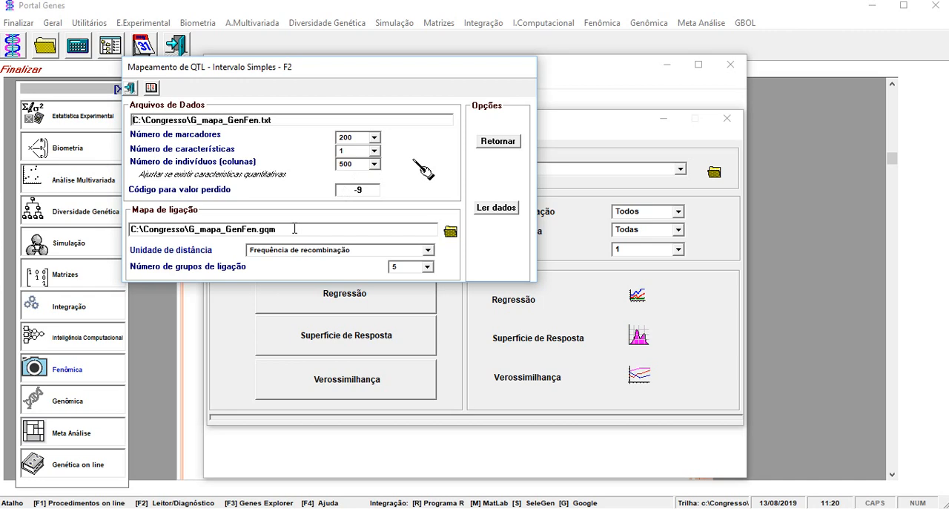
click(429, 252)
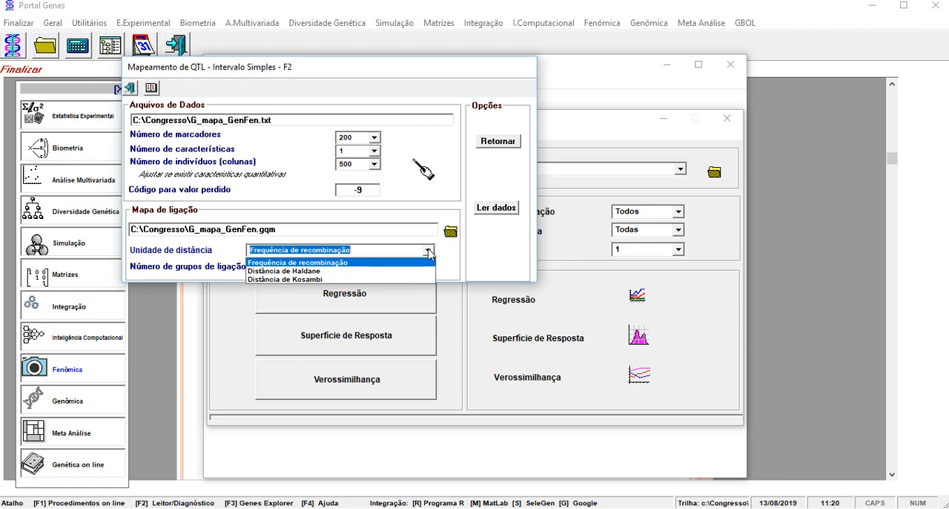
click(428, 252)
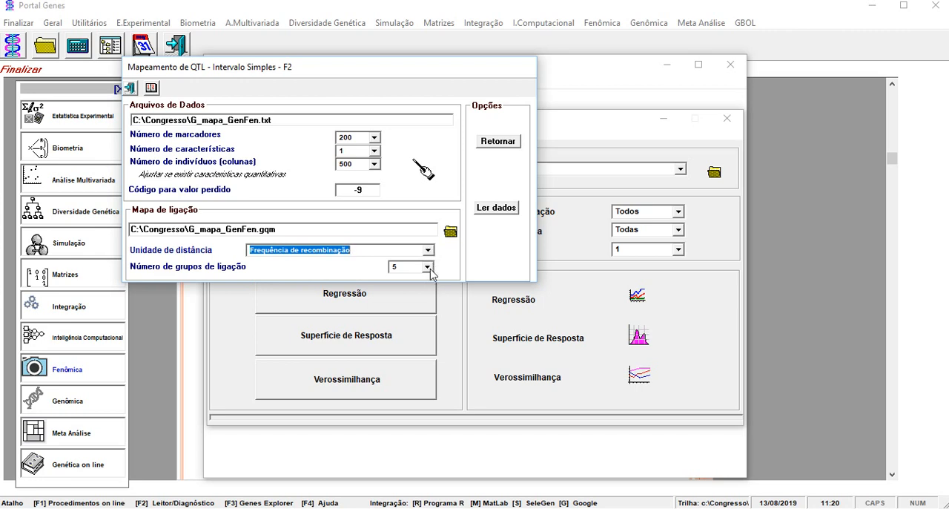
click(428, 267)
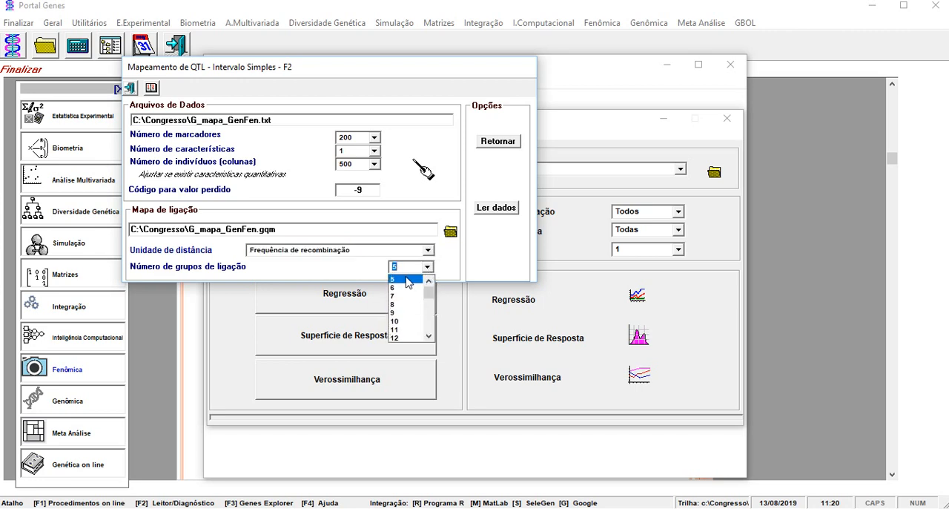
click(407, 282)
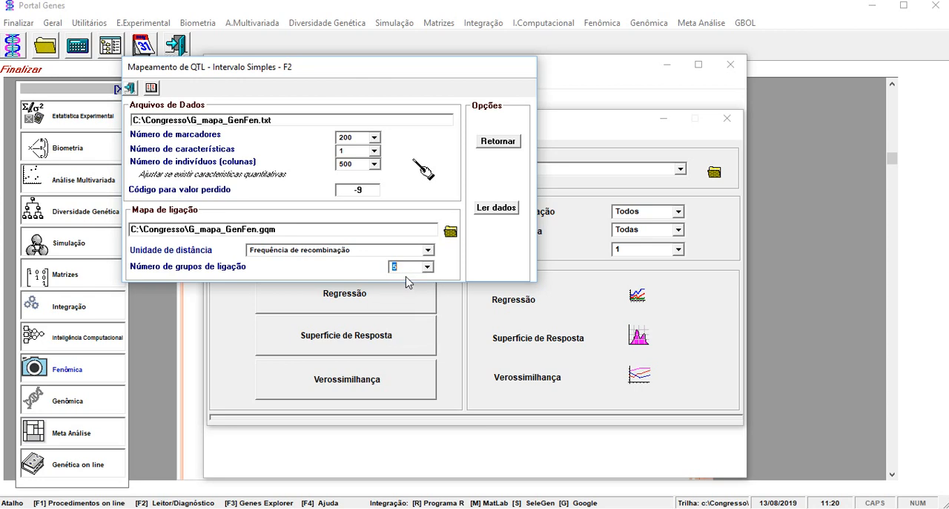
click(498, 141)
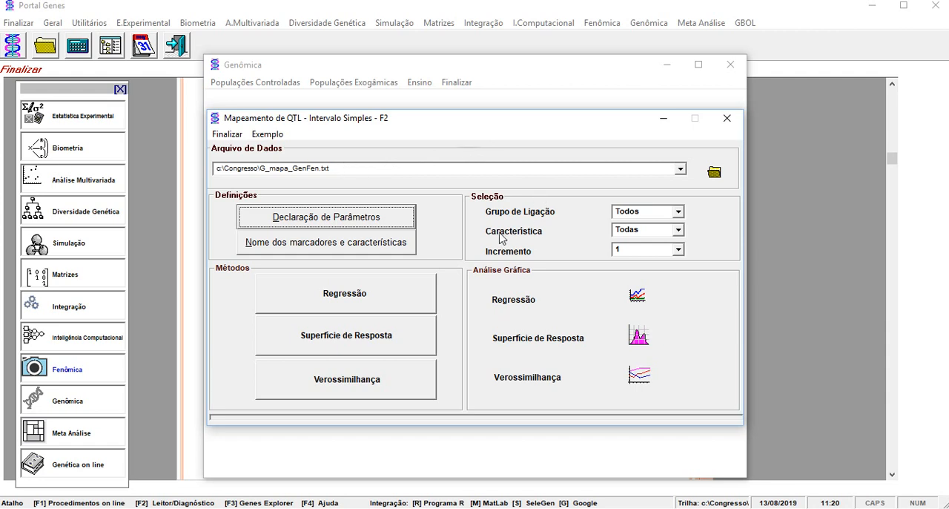
Run the regression method for all linkage groups, examine the estimated effects in the report and close it.
click(380, 297)
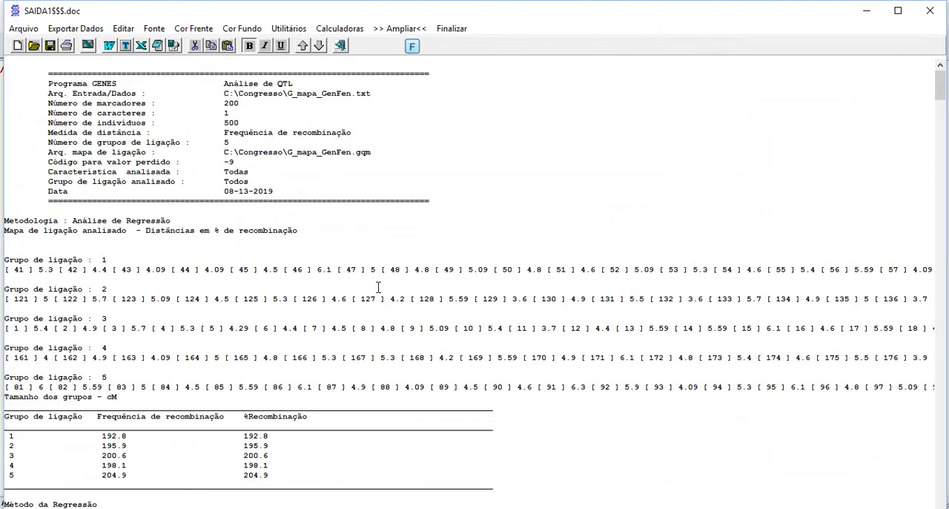
scroll(390, 186, down, 2)
scroll(390, 187, down, 18)
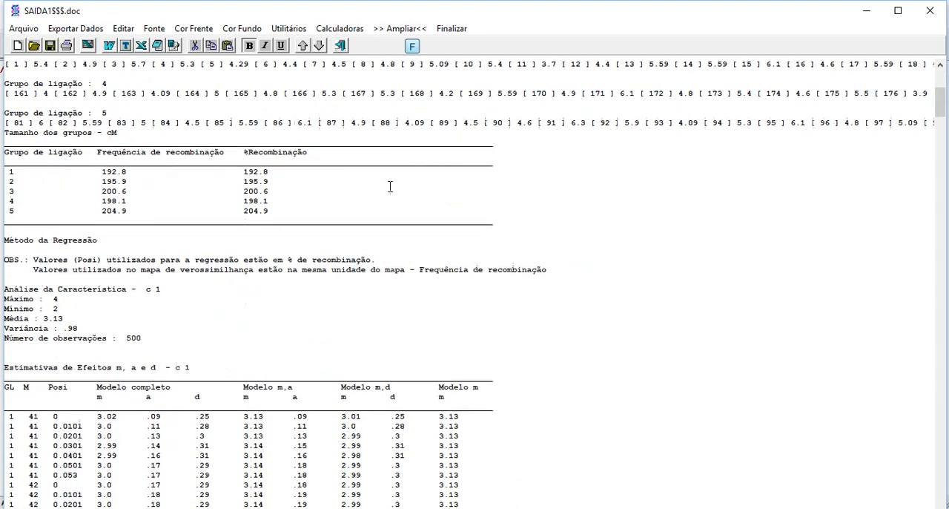
scroll(391, 189, down, 1)
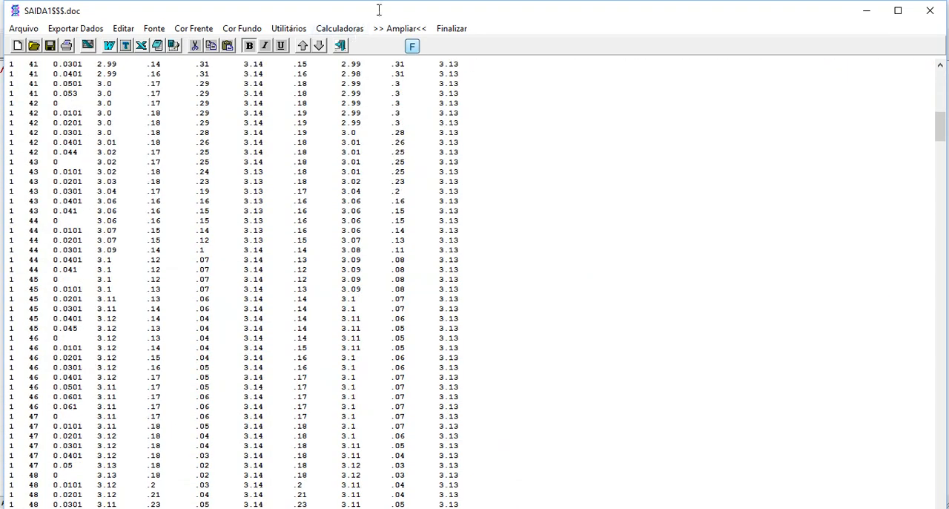
click(452, 28)
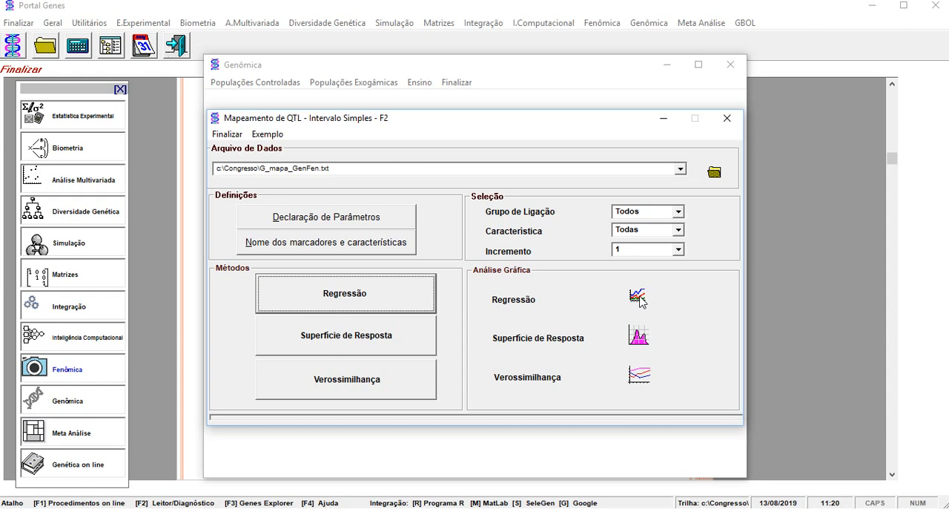
Open the regression graphical analysis and plot the LOD(a=0,d=0) model for linkage group GL 1.
click(637, 298)
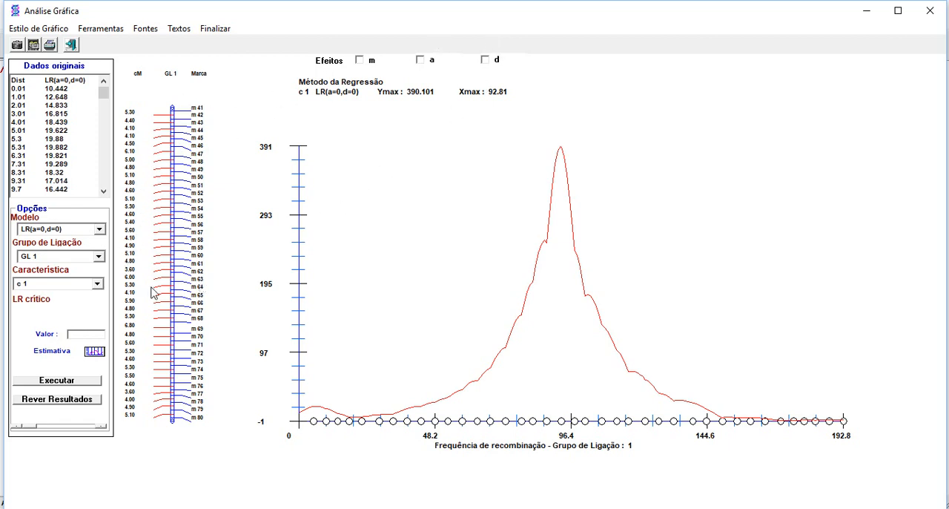
click(103, 230)
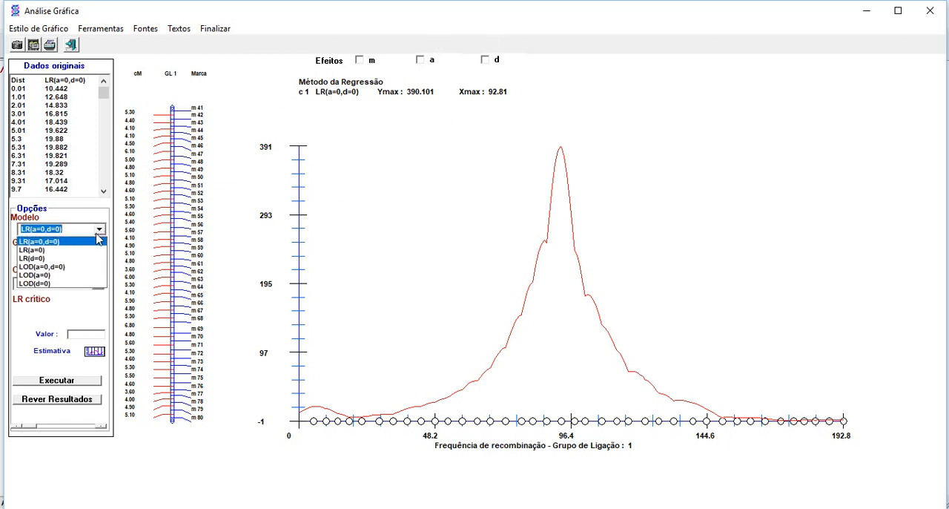
click(70, 266)
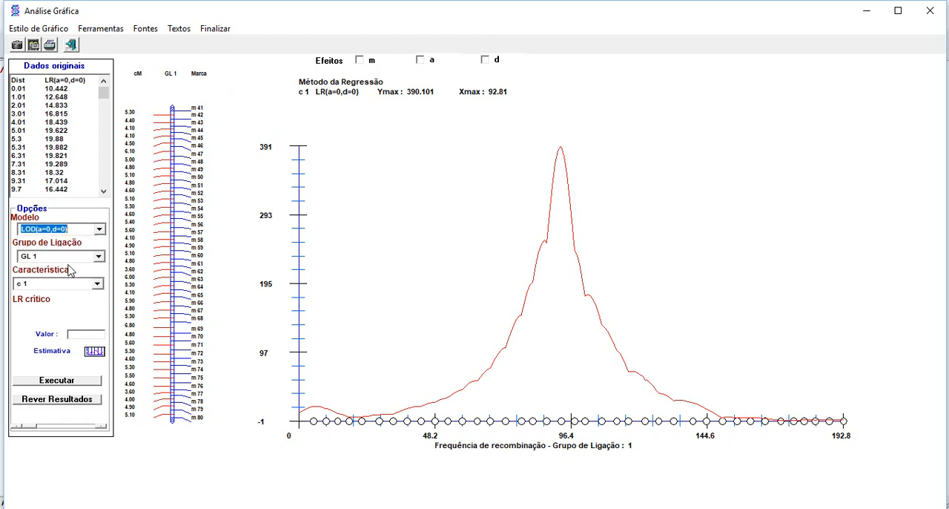
click(77, 381)
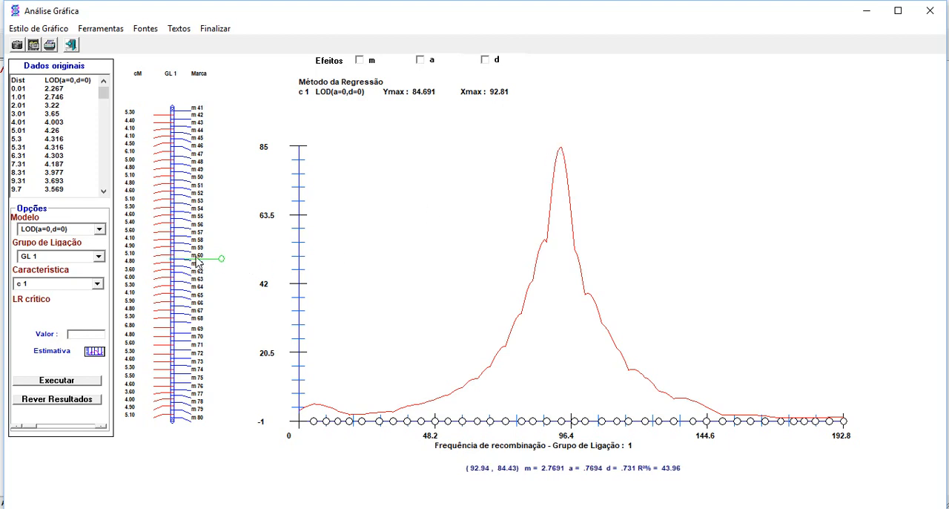
Plot the LOD(a=0,d=0) regression profile for linkage group GL 2.
click(99, 256)
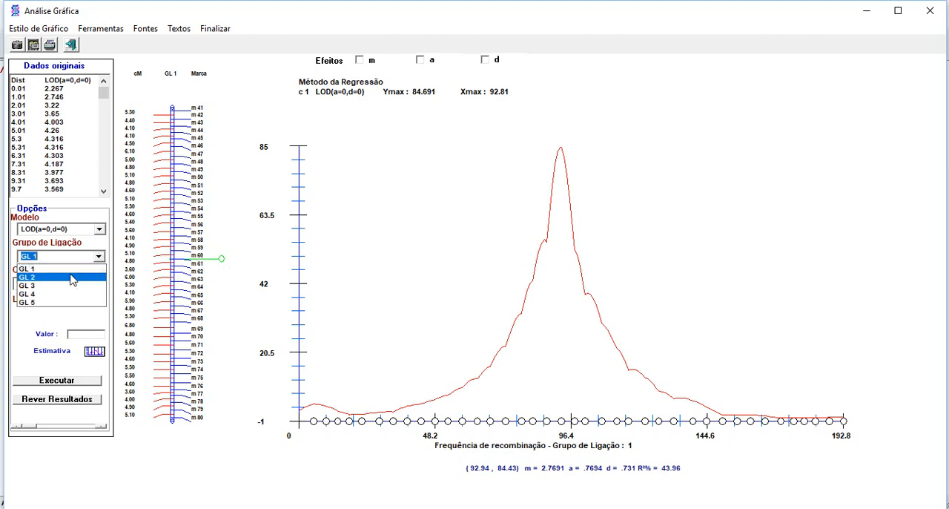
click(72, 277)
click(63, 381)
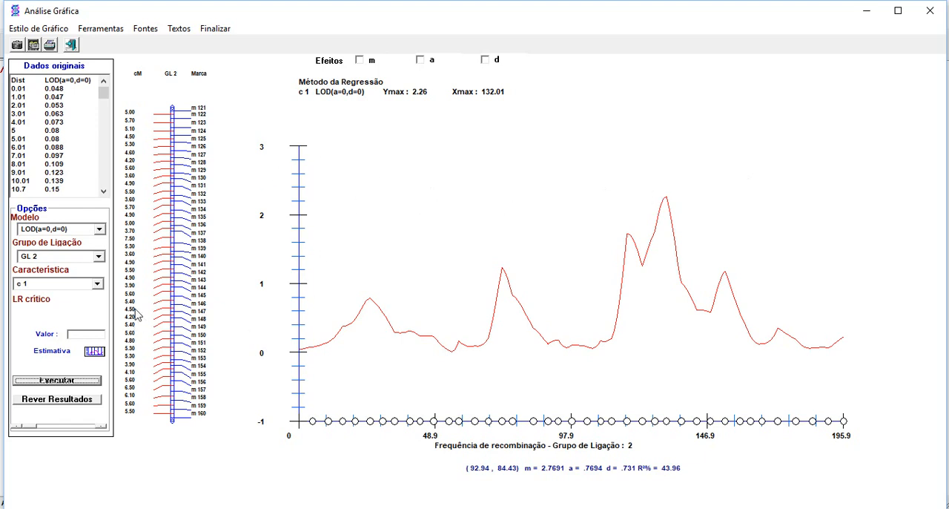
Plot the LOD(a=0,d=0) profile for linkage group GL 3 and read the effects and R² at its peak.
click(99, 257)
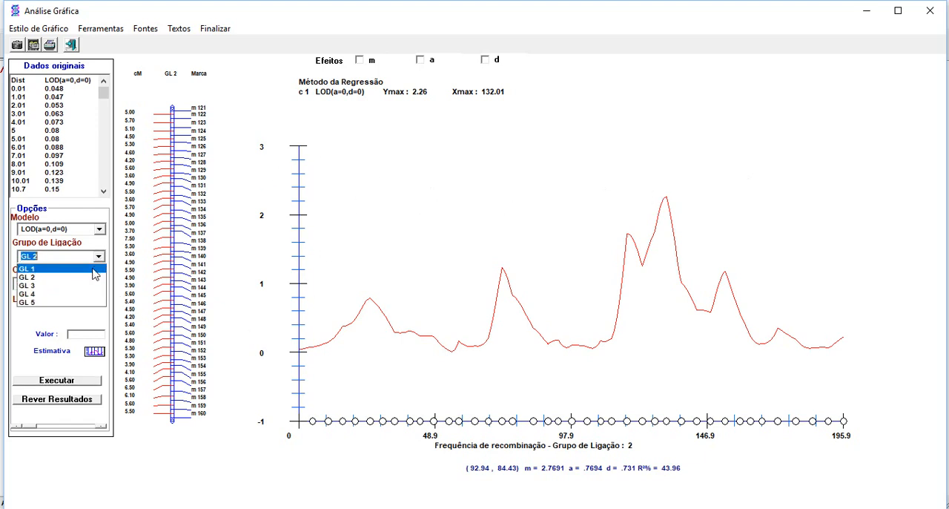
click(90, 292)
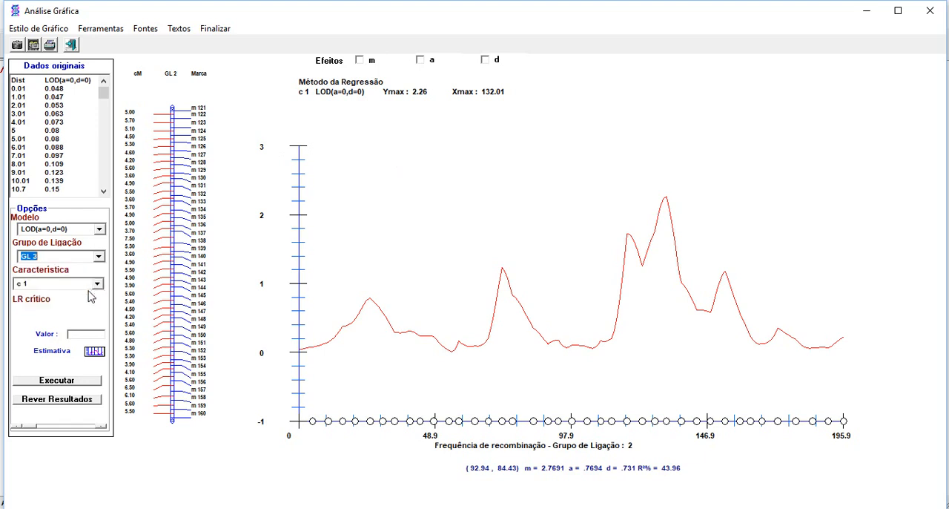
click(80, 382)
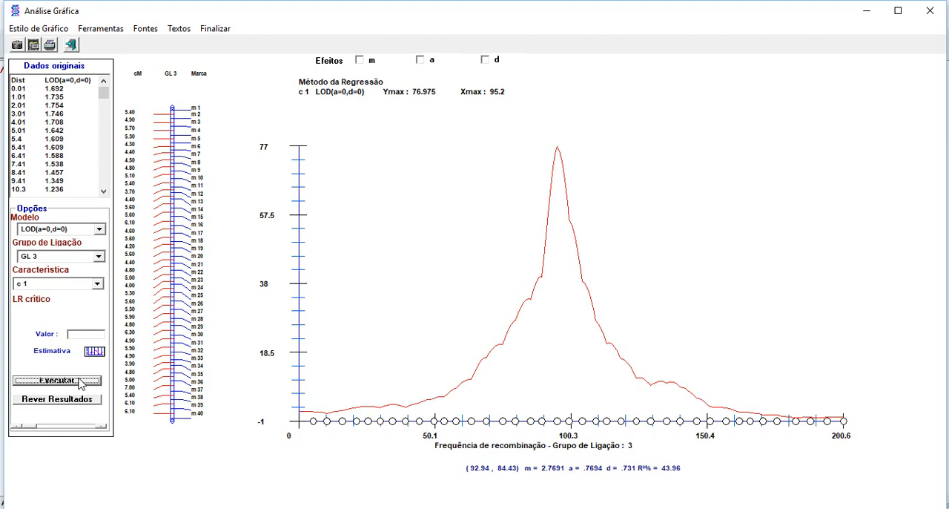
click(499, 343)
click(528, 320)
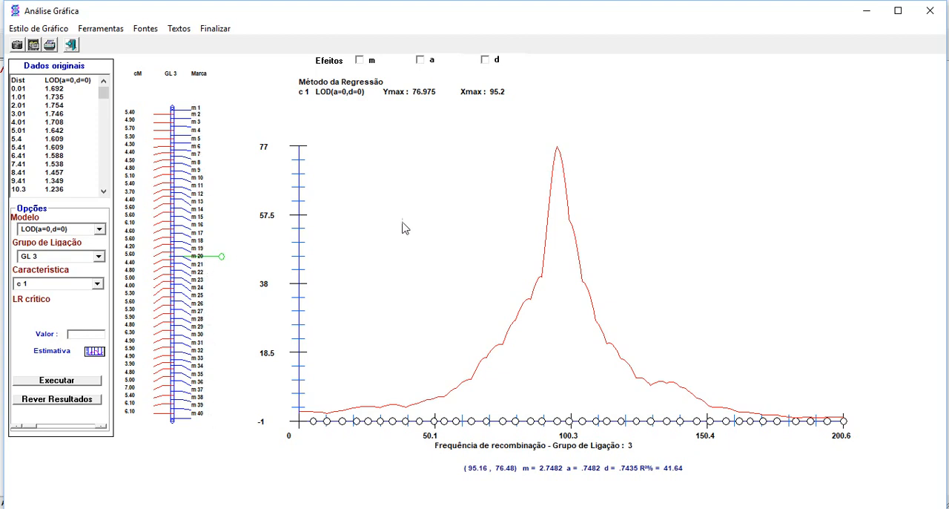
Plot the LOD(a=0,d=0) regression profile for linkage group GL 4.
click(98, 257)
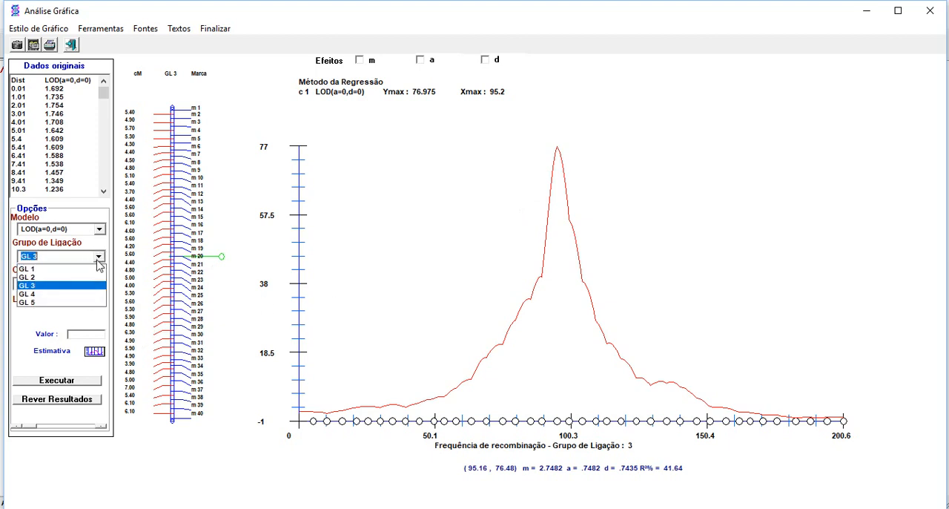
click(80, 294)
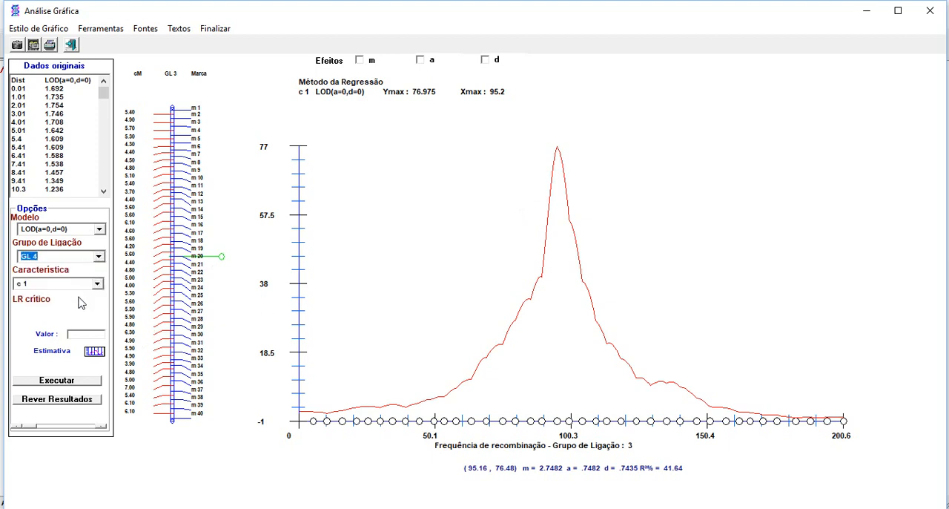
click(51, 381)
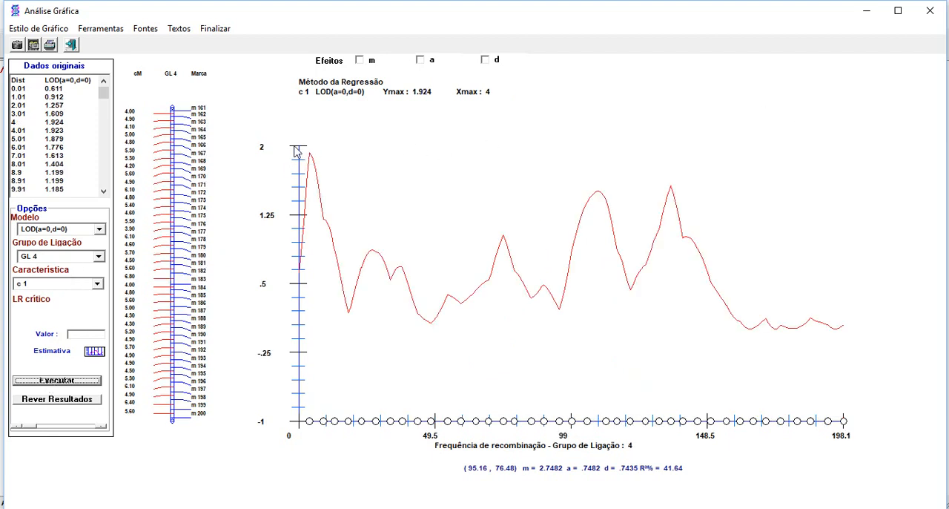
Plot the LOD(a=0,d=0) profile for linkage group GL 5 and exit the graphical analysis.
click(98, 257)
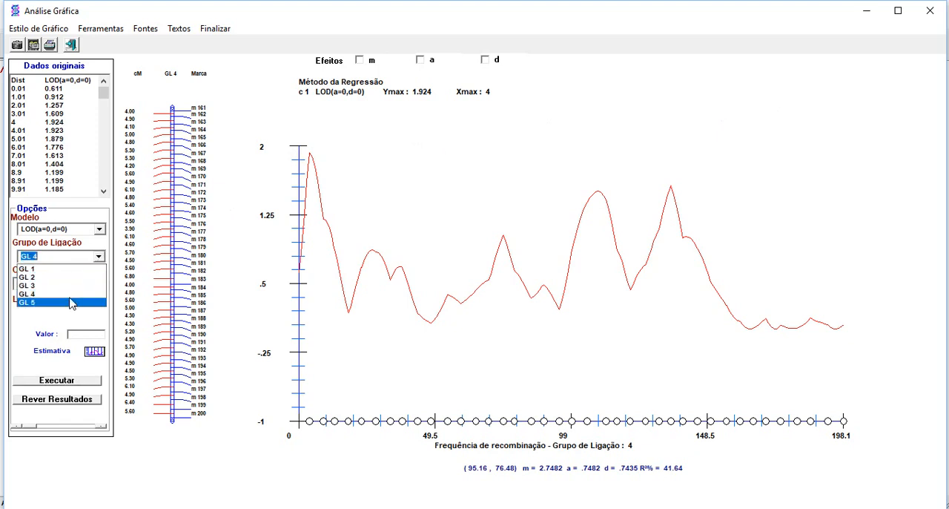
click(70, 297)
click(98, 256)
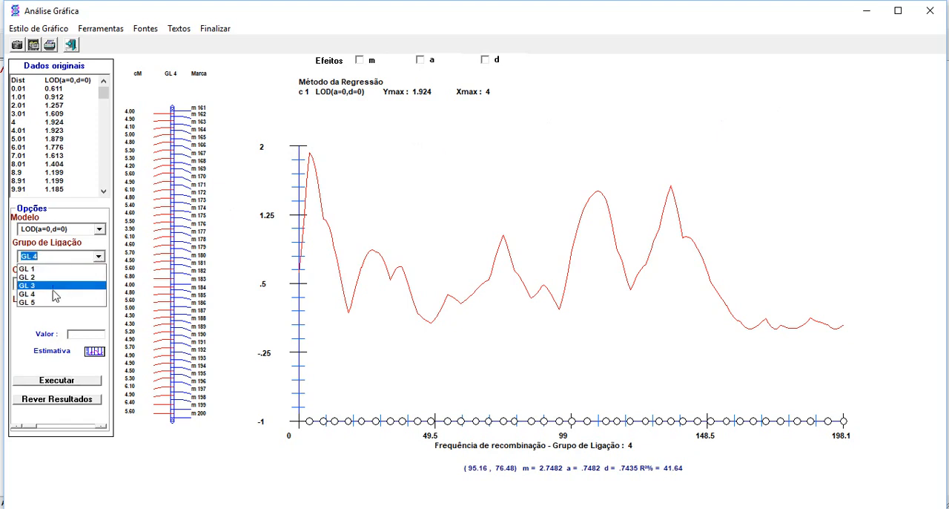
click(49, 303)
click(64, 381)
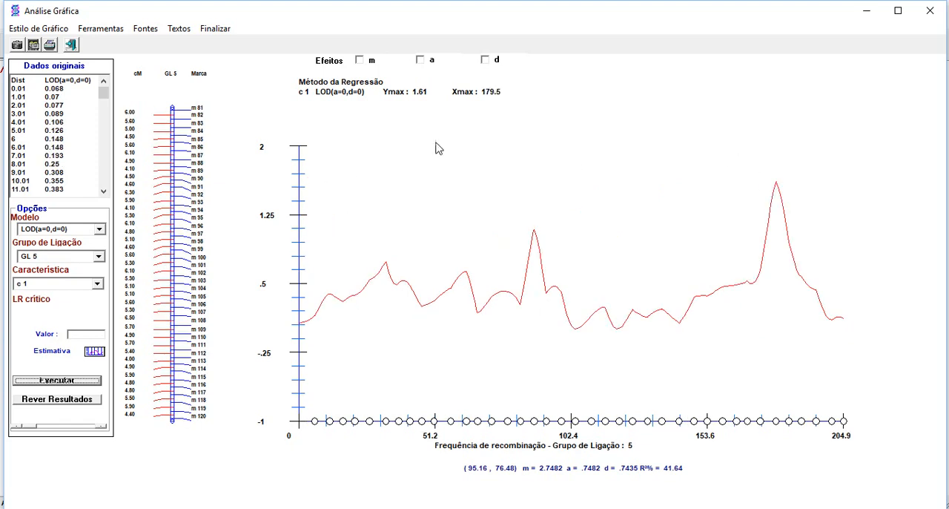
click(218, 28)
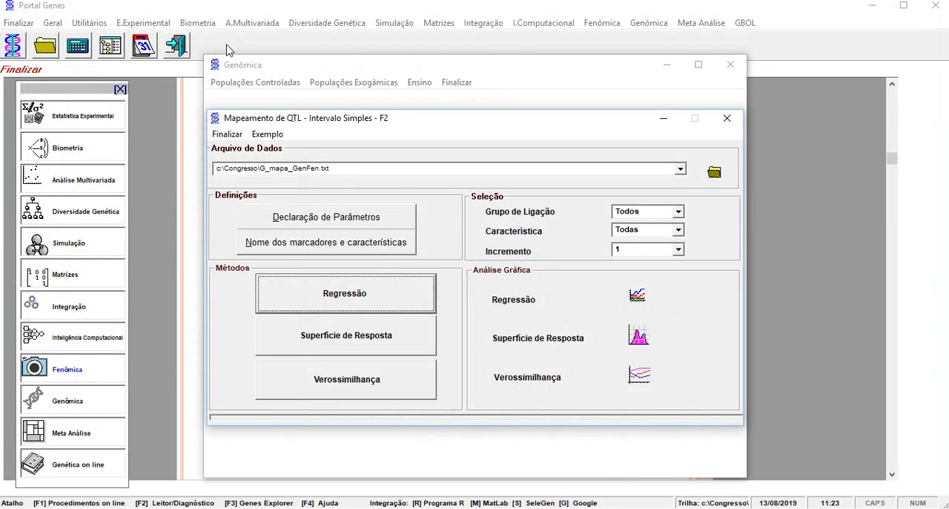
Close the Genômica and F2 simple interval QTL mapping windows and review the study's segregation, mapping and QTL result slides up to Estudo 3.
click(456, 82)
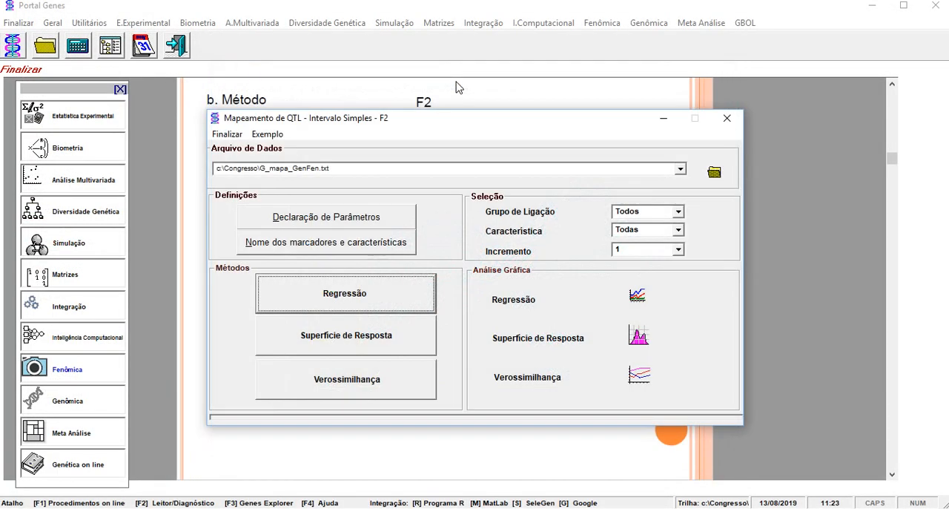
click(223, 137)
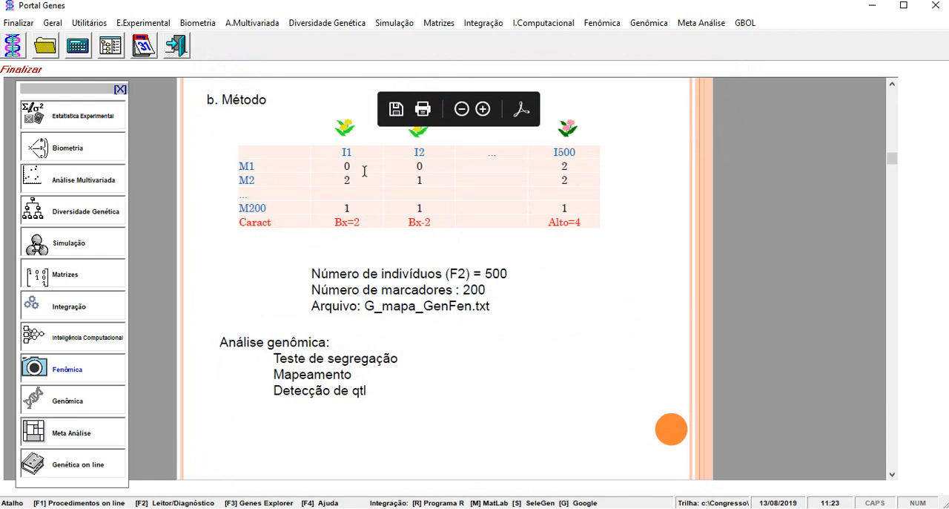
click(891, 206)
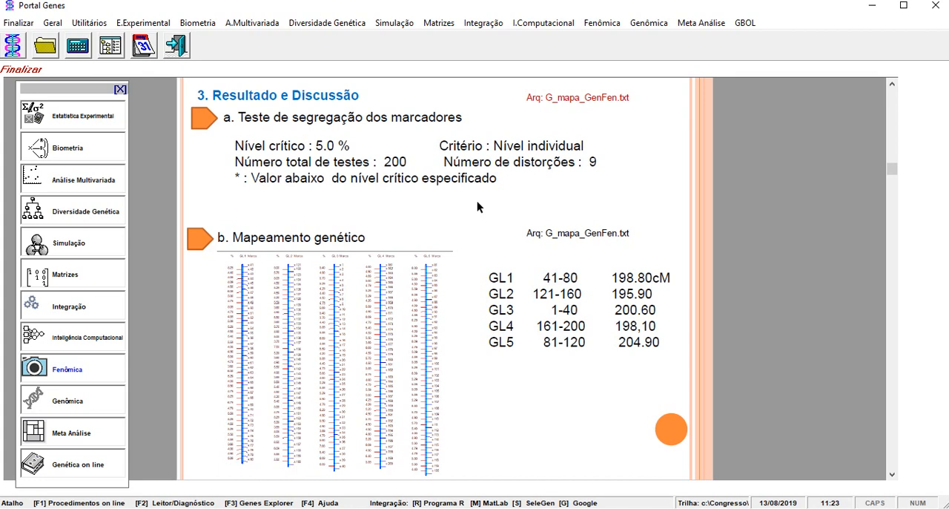
click(893, 298)
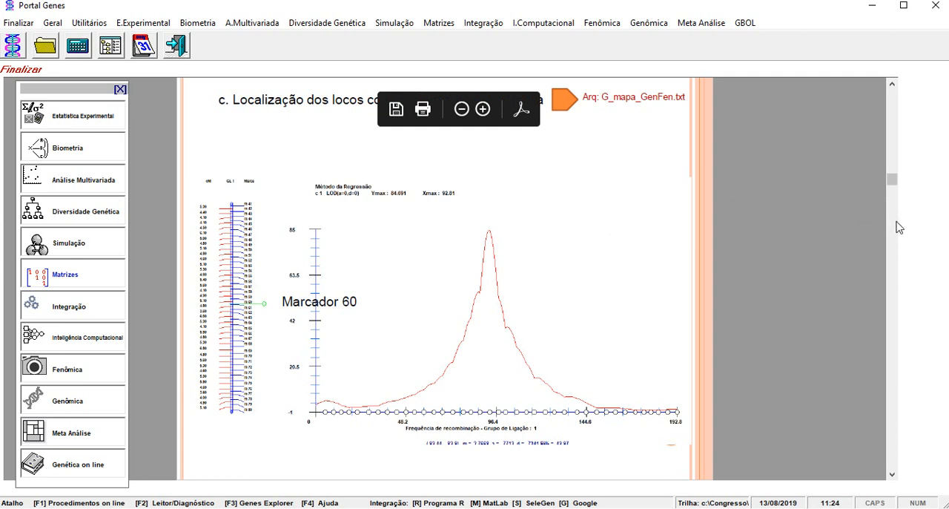
scroll(893, 234, down, 5)
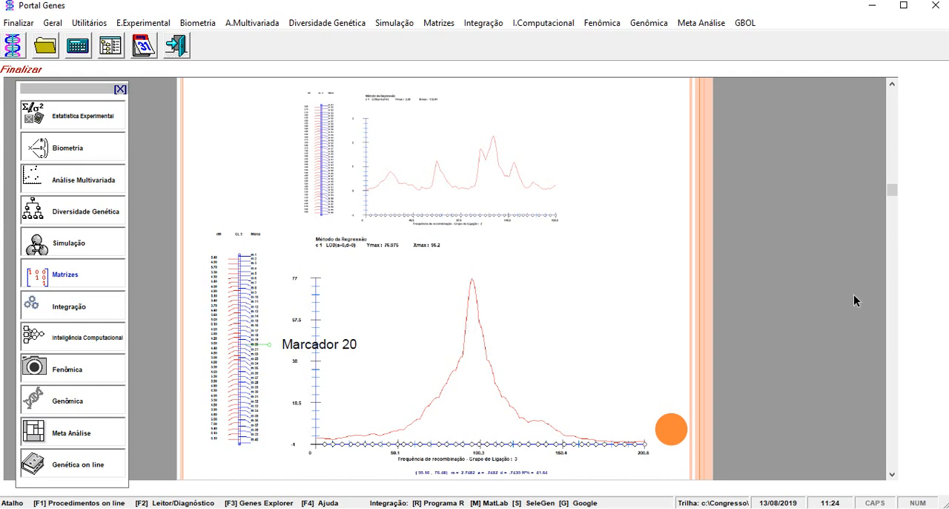
click(893, 241)
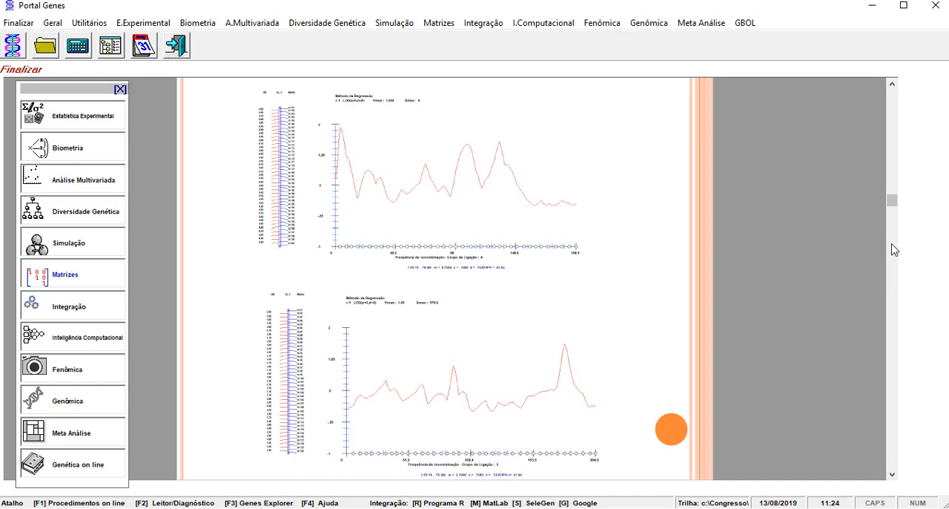
click(893, 250)
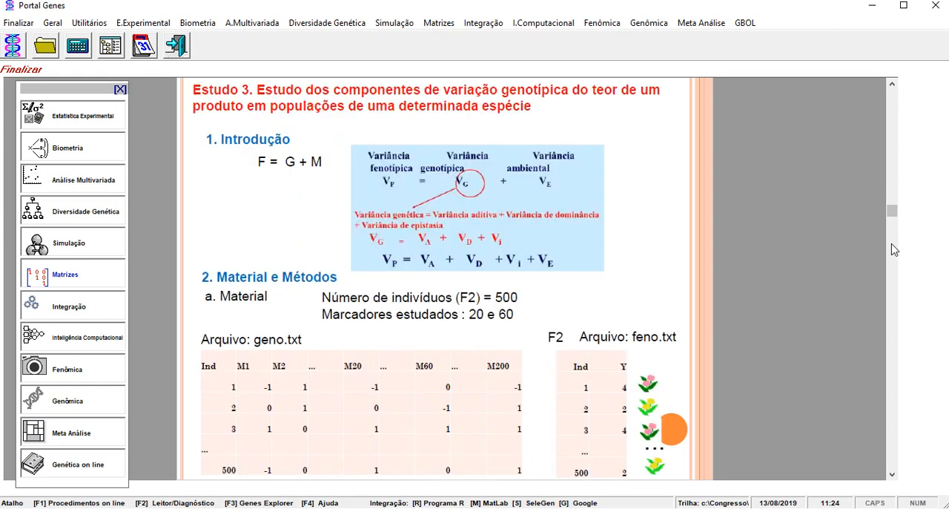
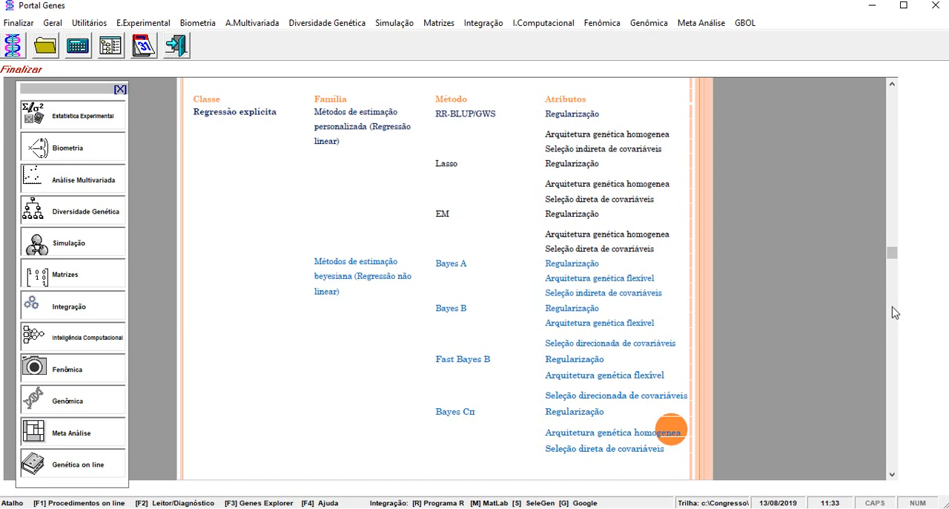
Review the study slides on the F2 material, the gametic disequilibrium and GWS methods, and the disequilibrium result.
click(895, 321)
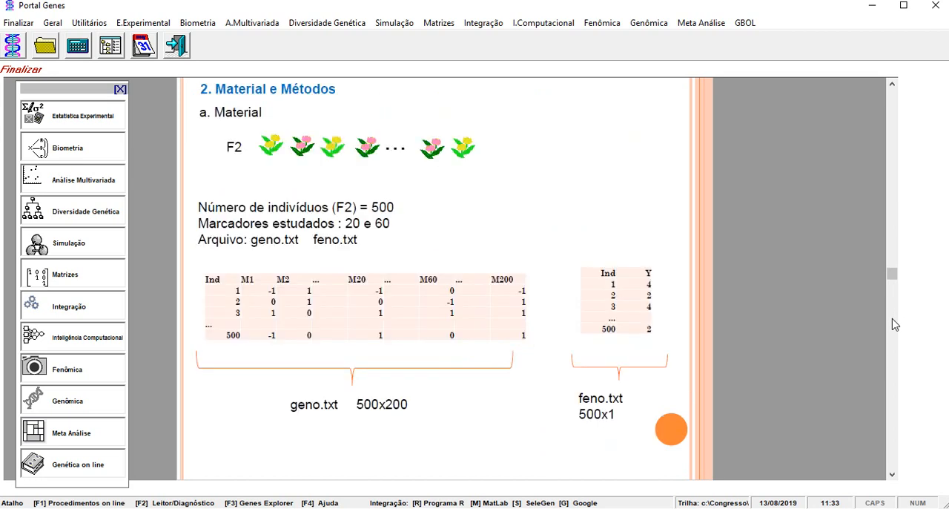
mouse_move(433, 189)
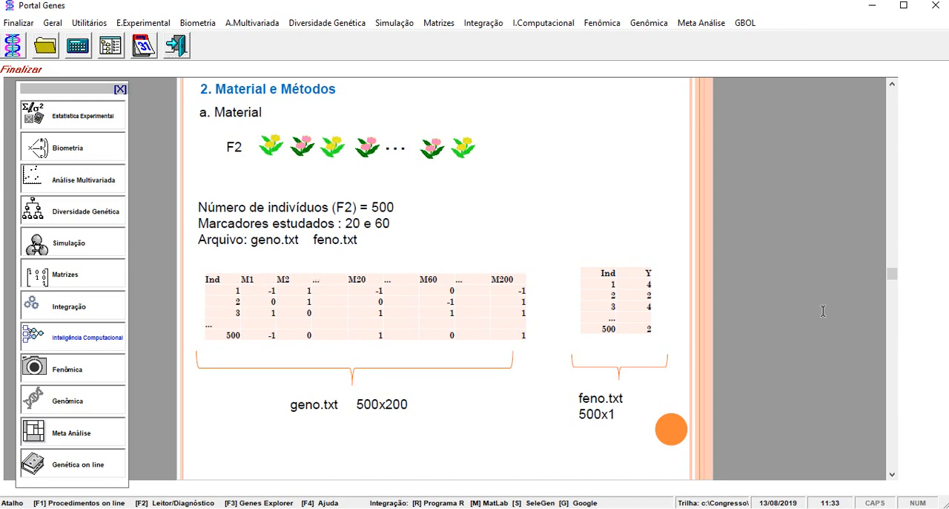
click(893, 319)
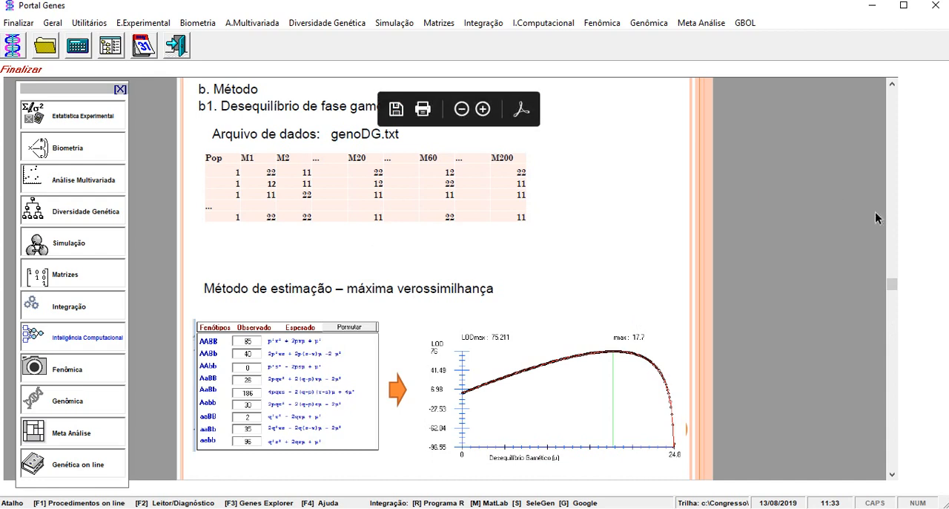
click(895, 233)
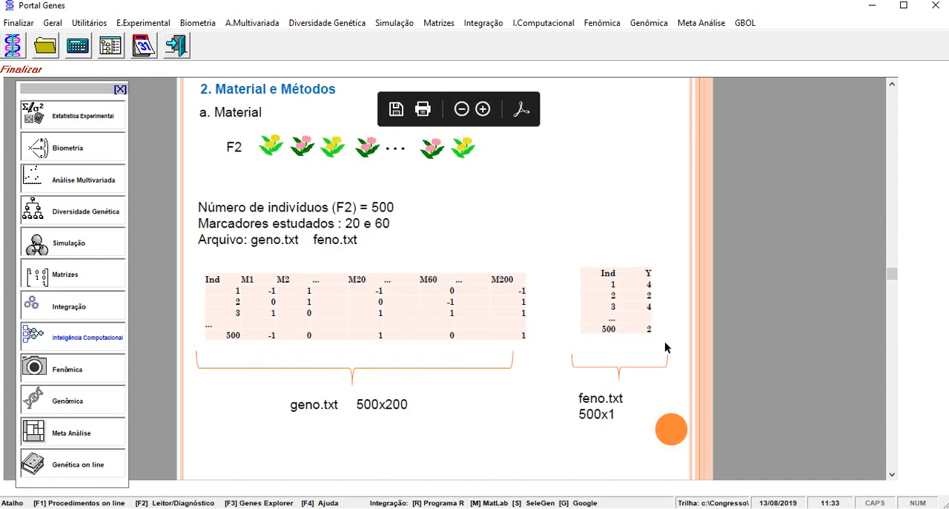
click(895, 319)
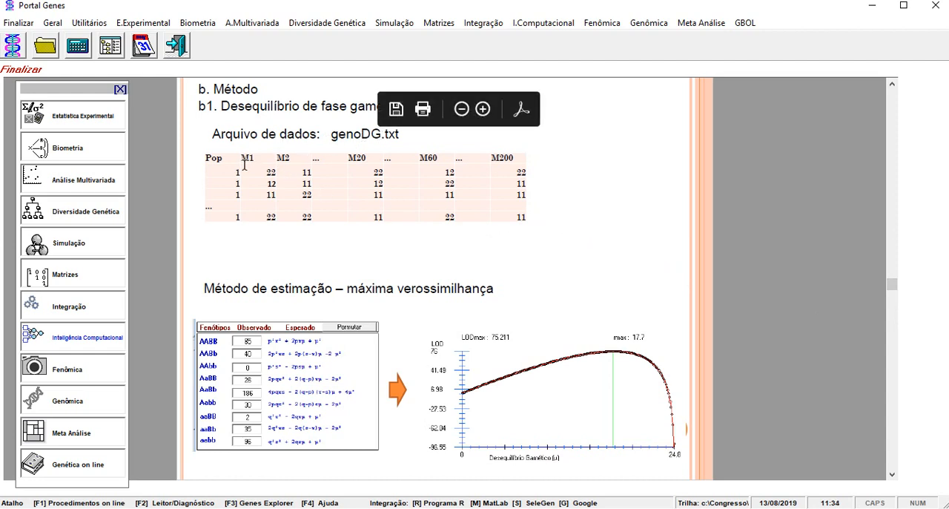
click(893, 240)
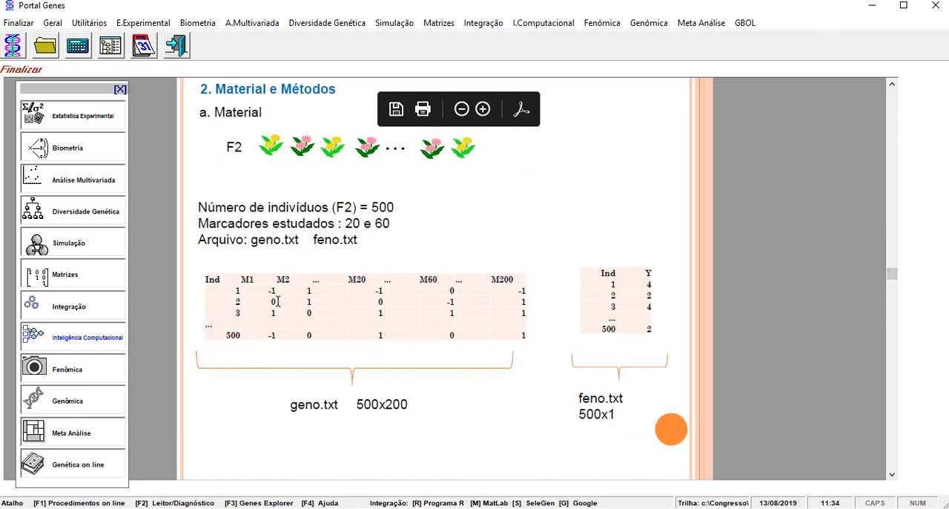
click(893, 294)
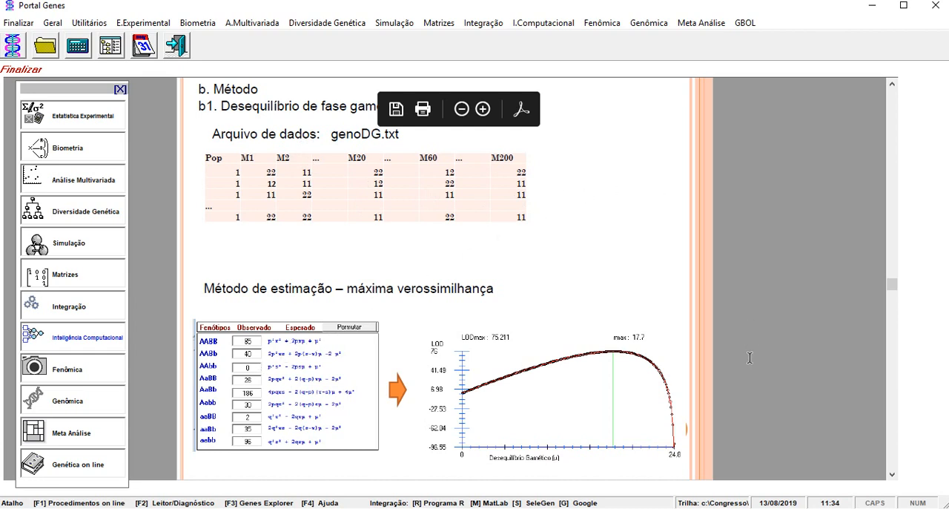
click(894, 343)
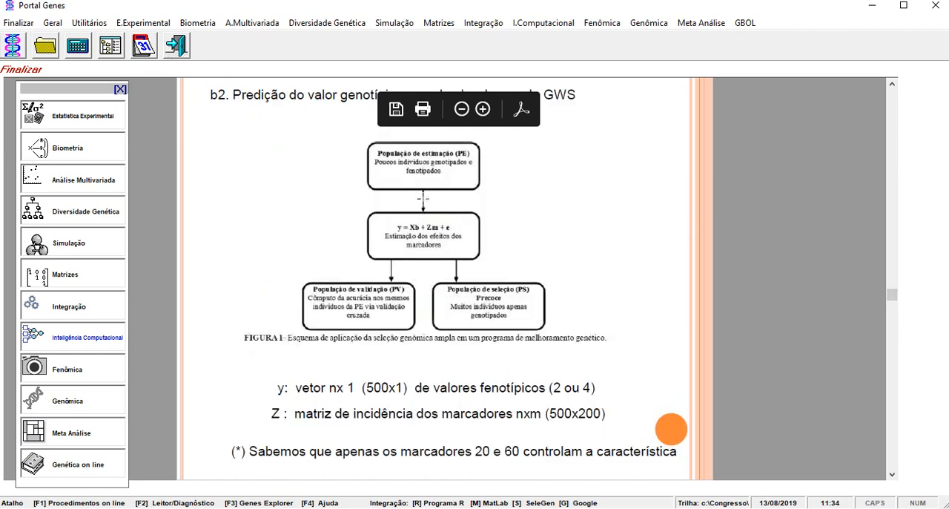
click(893, 355)
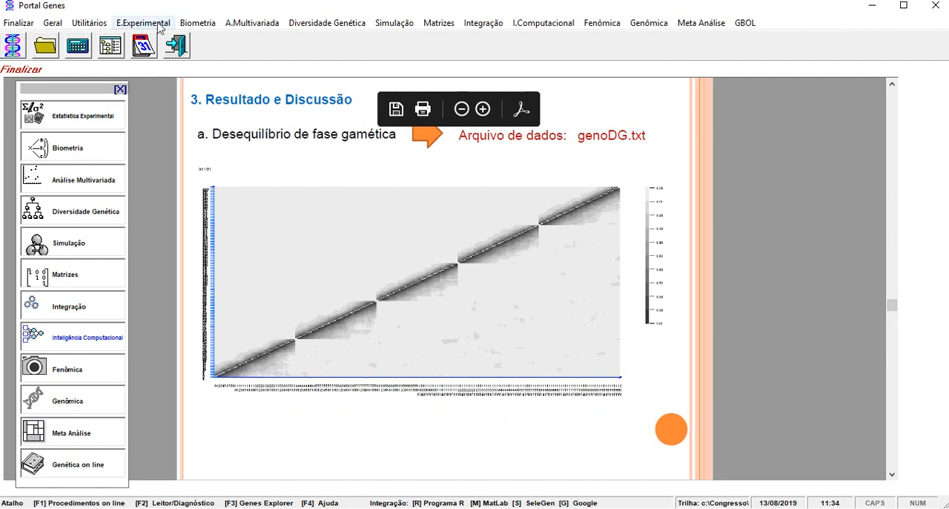
Set up a Desequilíbrio Gamético analysis of c:\Congresso\genoDG.txt with 200 markers and 1 population.
click(333, 24)
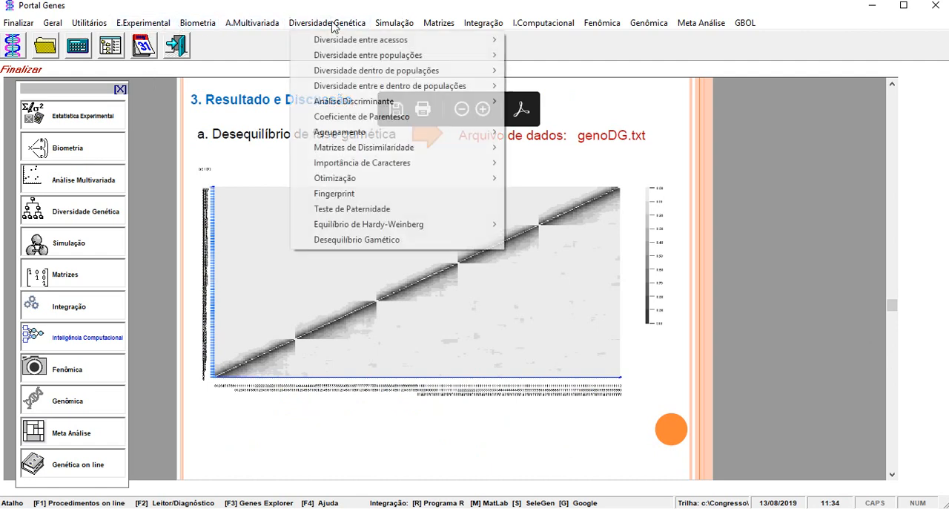
click(376, 240)
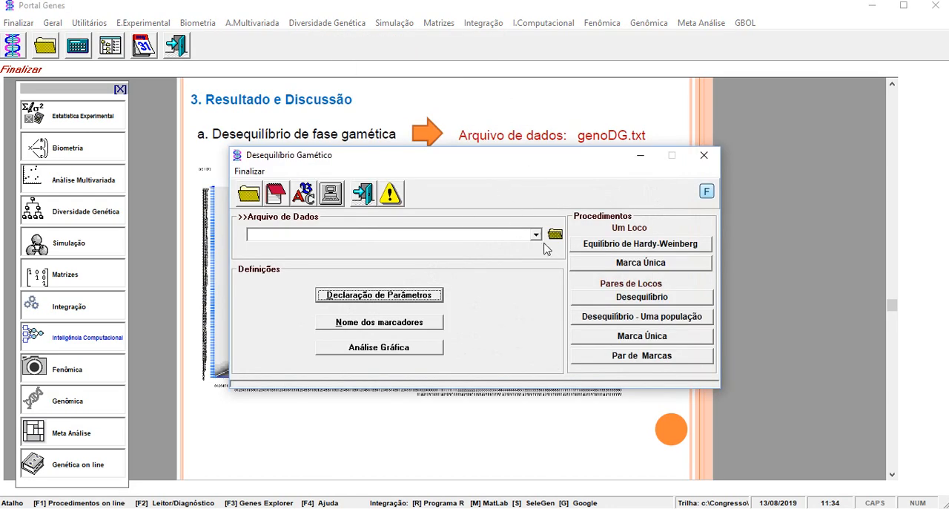
click(536, 236)
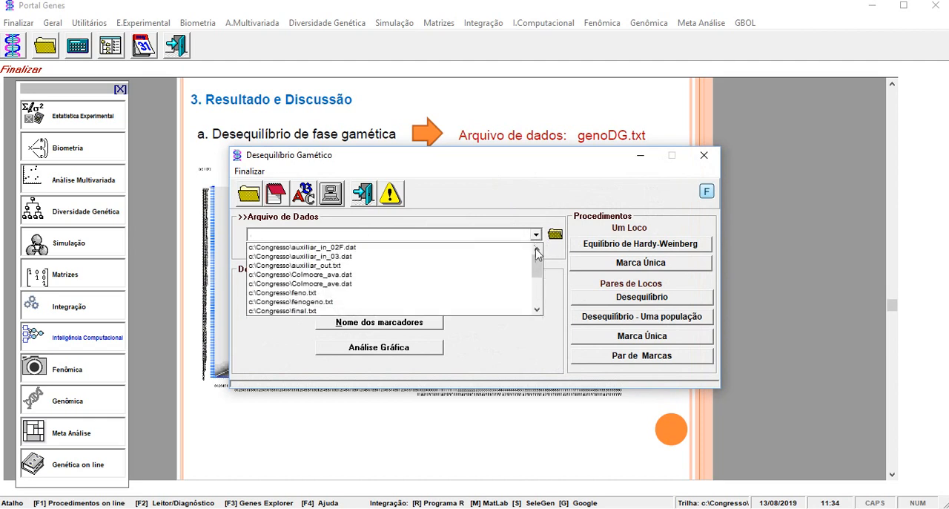
scroll(540, 274, down, 2)
drag(540, 273, 540, 275)
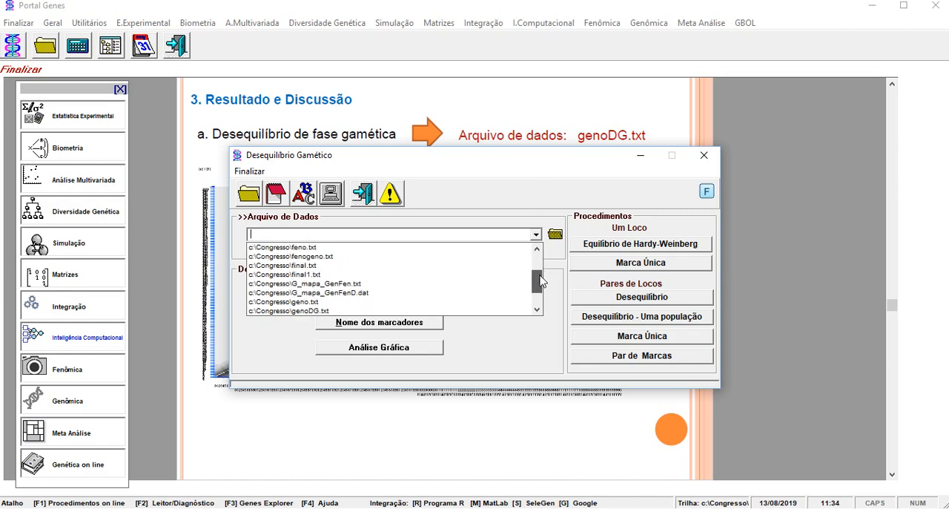
click(447, 311)
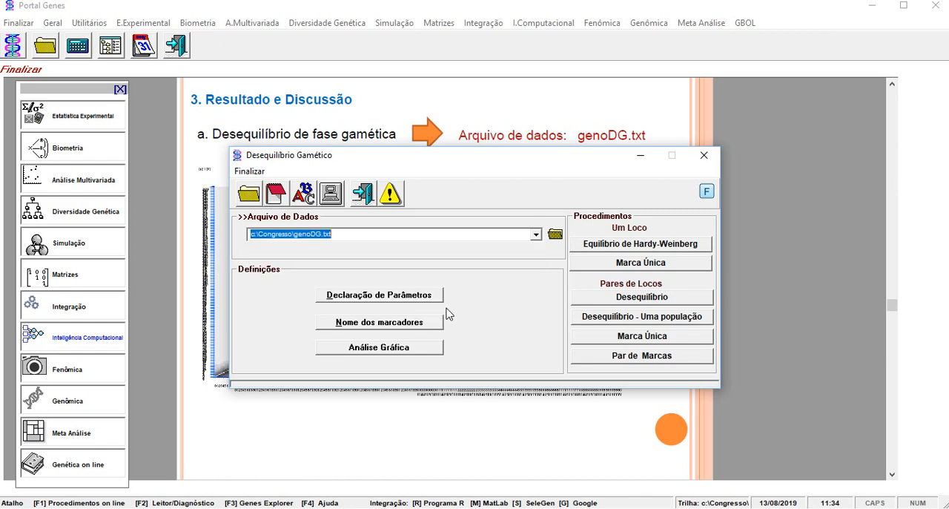
click(426, 300)
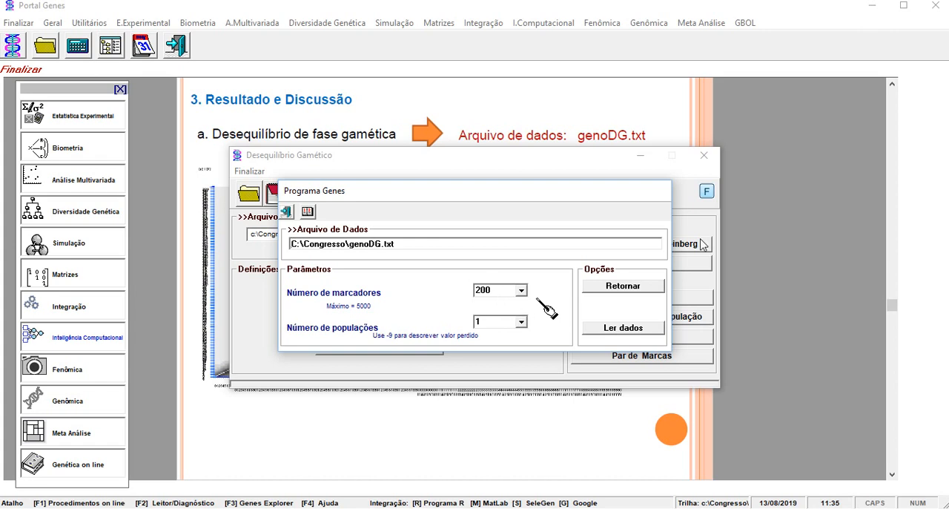
click(609, 291)
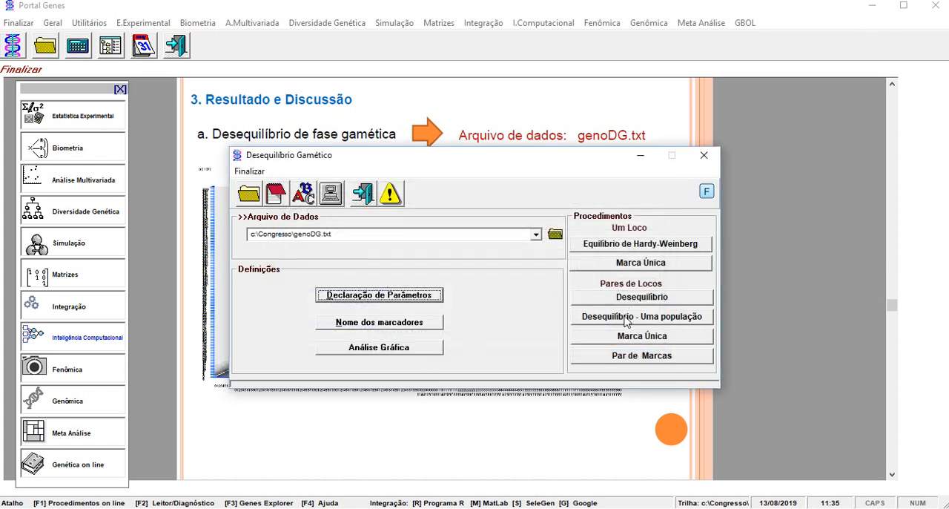
Run the one-population pairwise disequilibrium analysis and read the r² and D' values of several marker pairs on the resulting map.
click(626, 319)
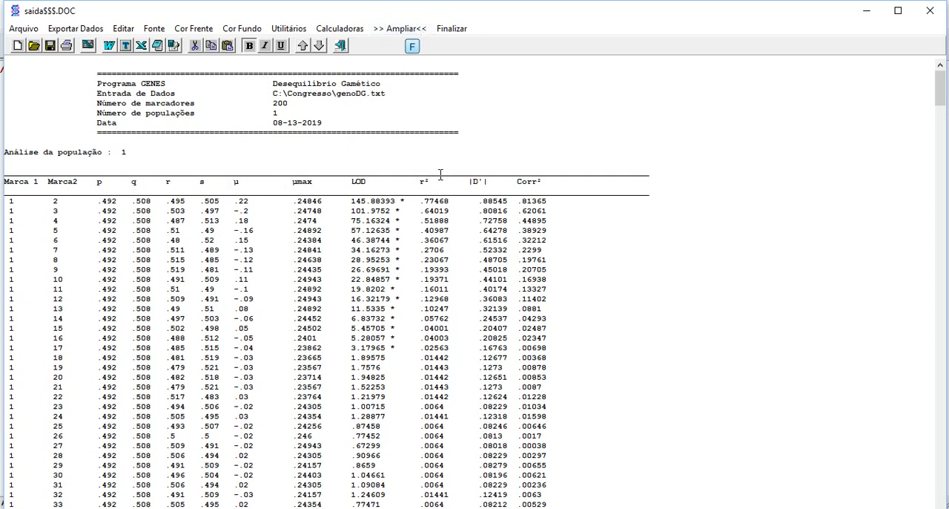
click(447, 33)
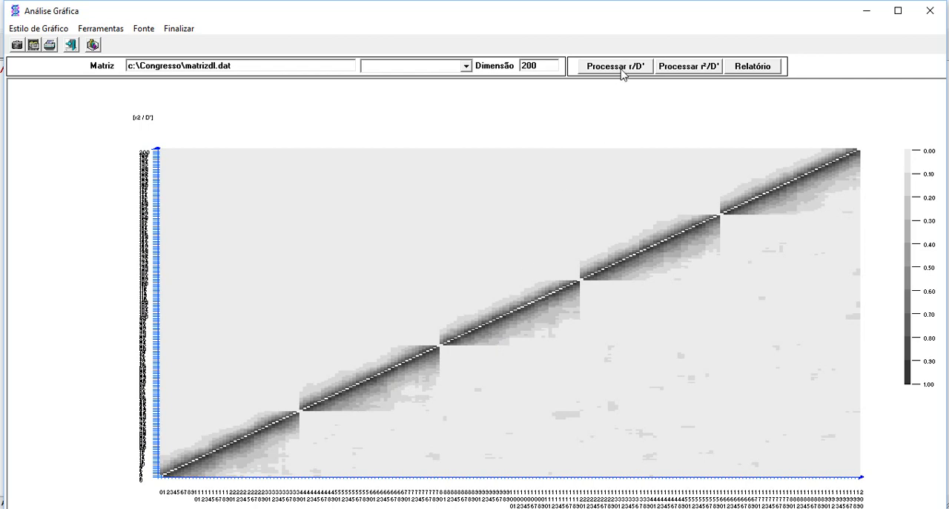
click(275, 207)
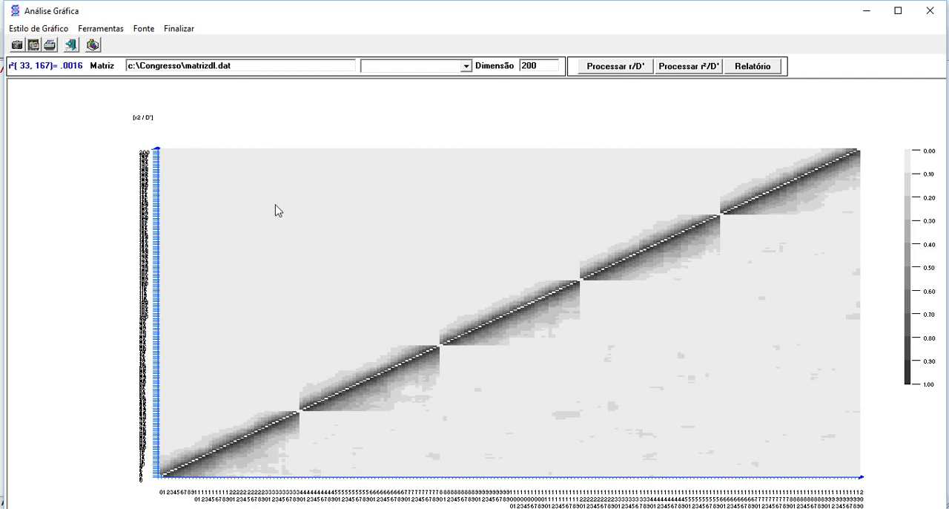
click(405, 383)
click(586, 347)
click(680, 261)
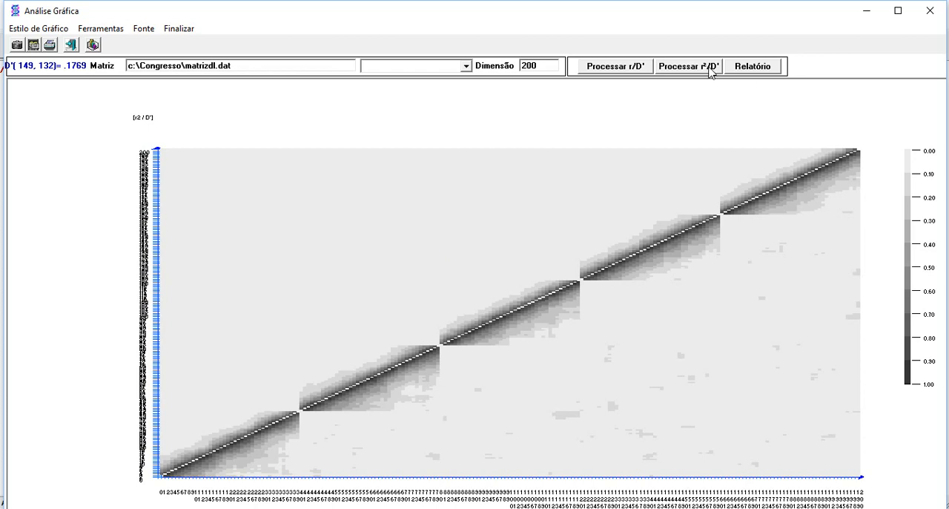
Plot the r/D' disequilibrium map and exit the gametic disequilibrium analysis.
click(616, 67)
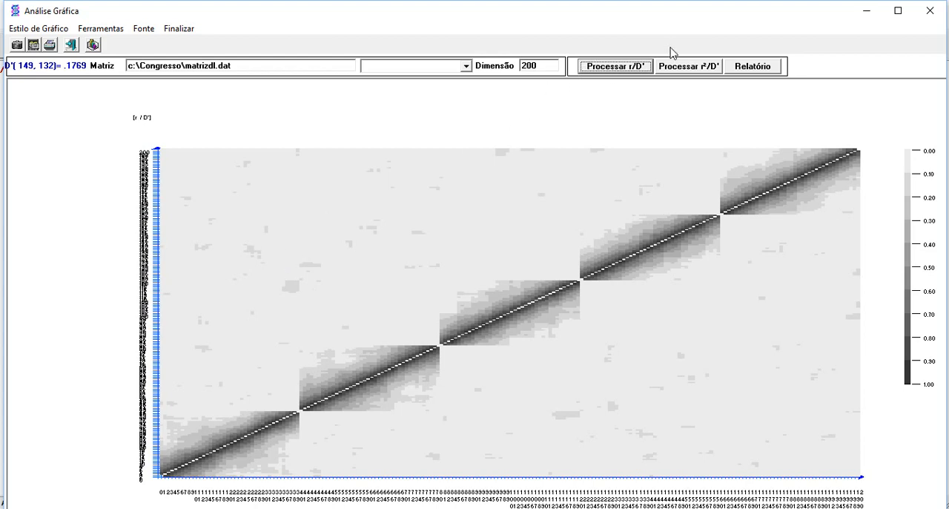
click(181, 30)
click(368, 194)
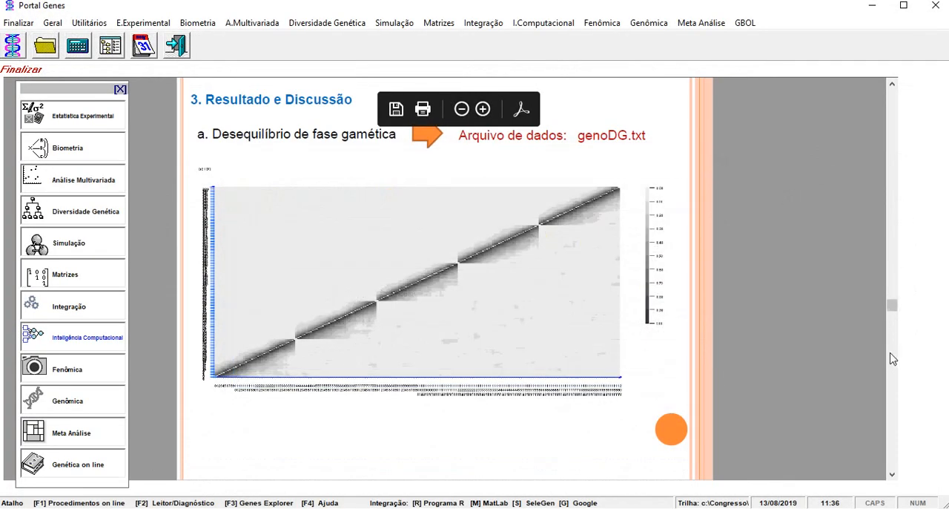
Open the G-BLUP e RR-BLUP (1) genomic selection procedure and load feno.txt as phenotypic and geno.txt as genotypic data.
click(893, 359)
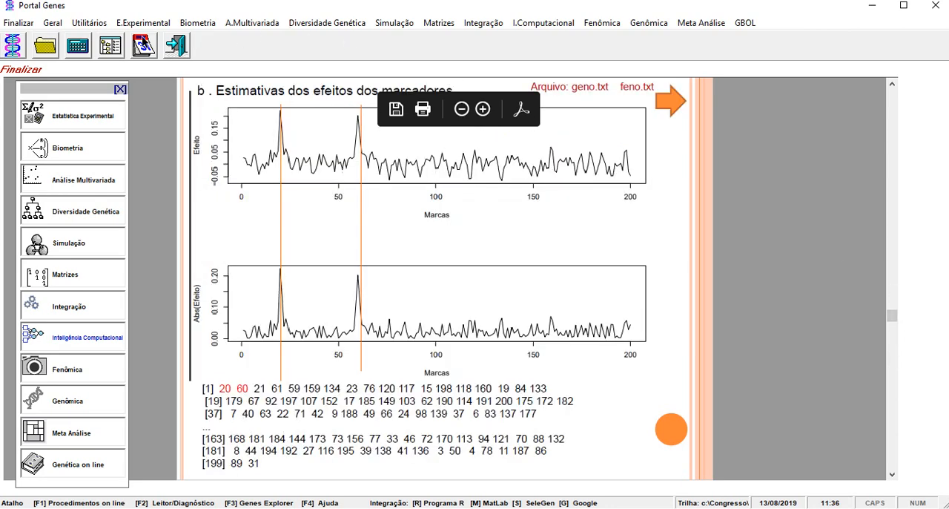
click(199, 26)
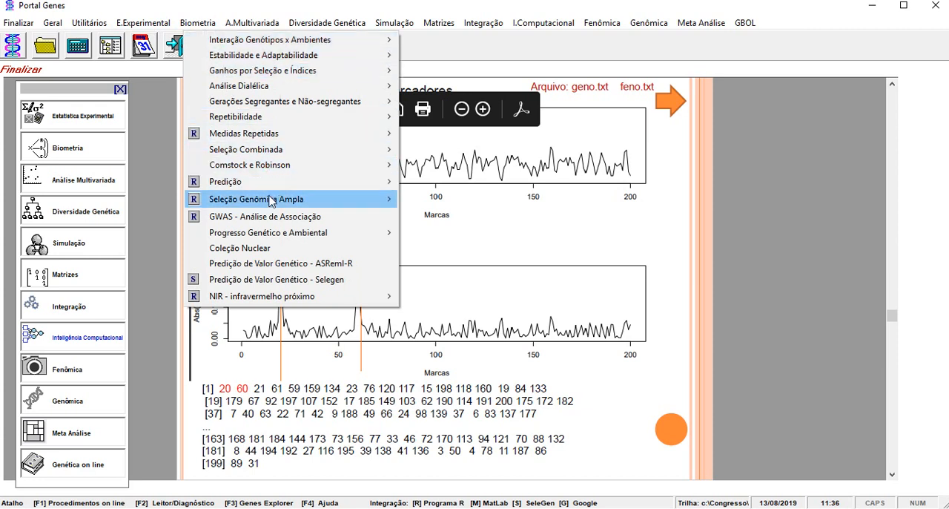
mouse_move(271, 201)
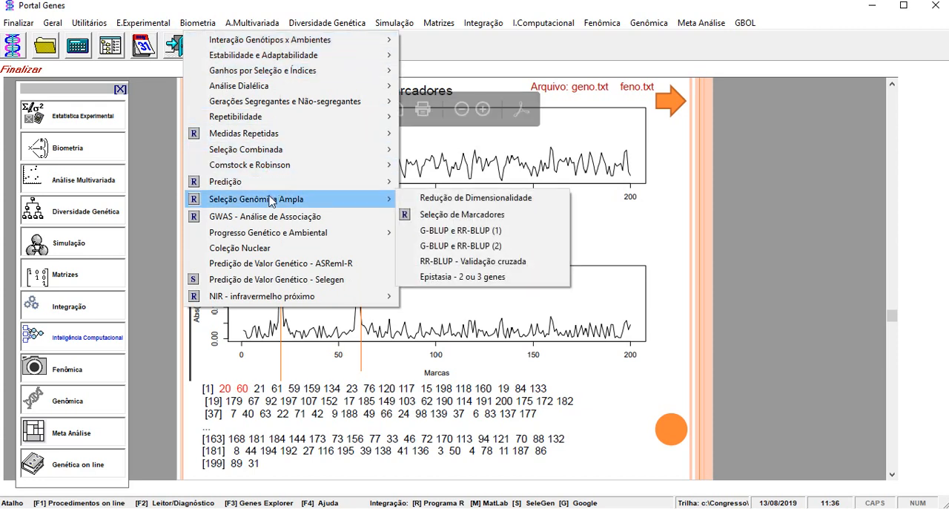
click(499, 232)
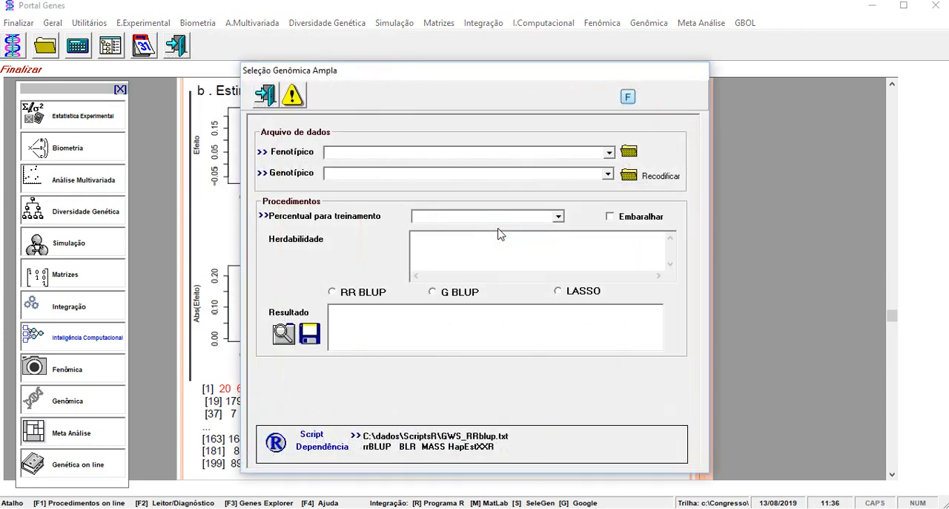
click(609, 152)
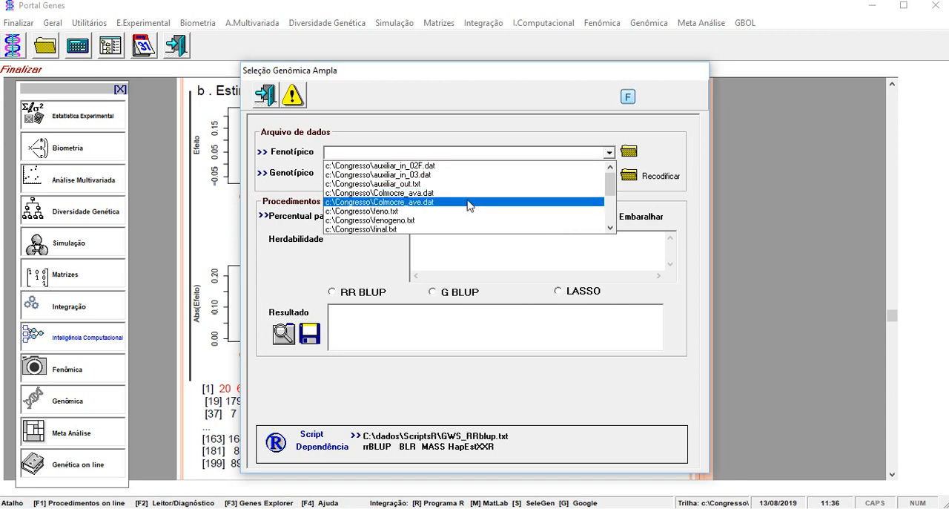
click(528, 212)
click(608, 173)
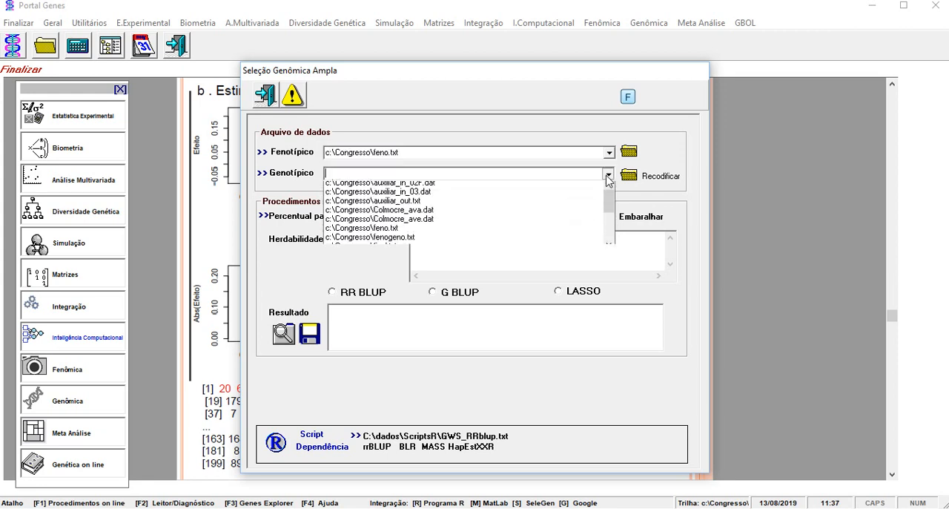
drag(609, 209, 610, 222)
click(587, 244)
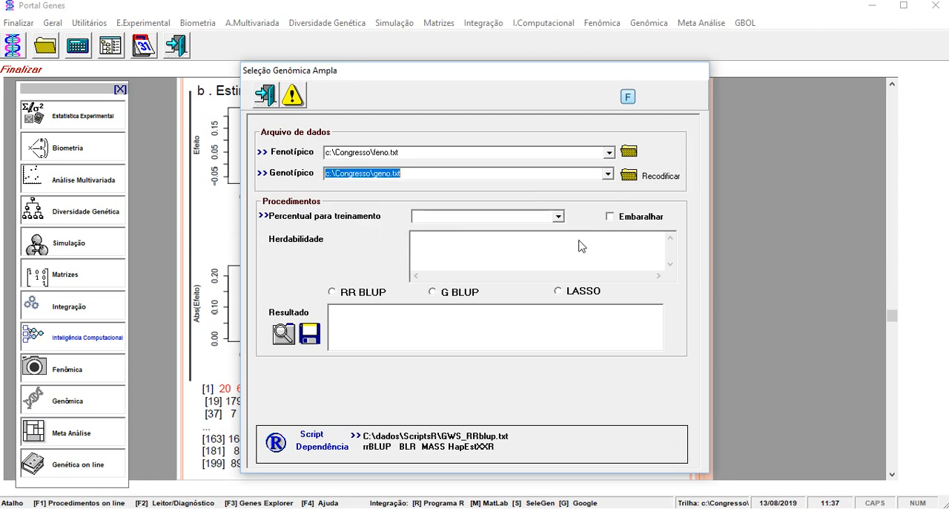
Set the training percentage to 80 with heritability 1 and run the RR BLUP procedure.
click(557, 216)
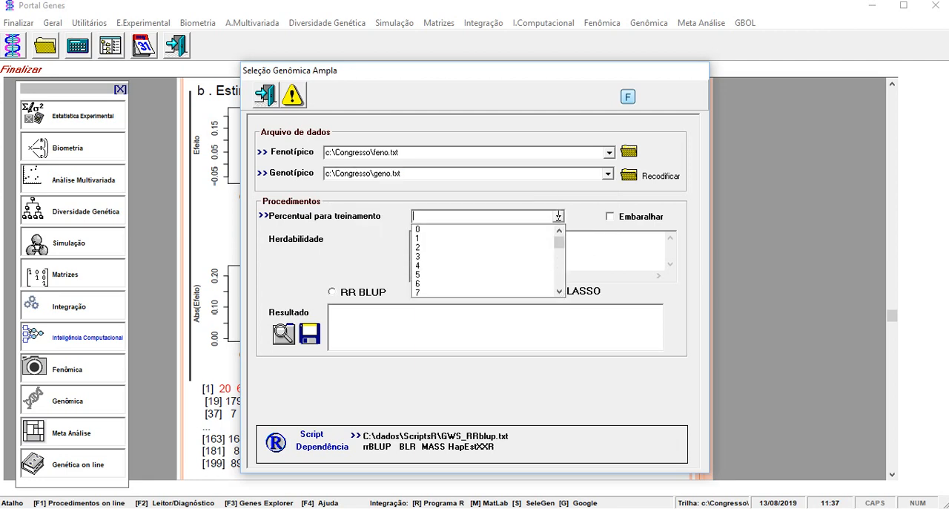
click(538, 216)
text(80)
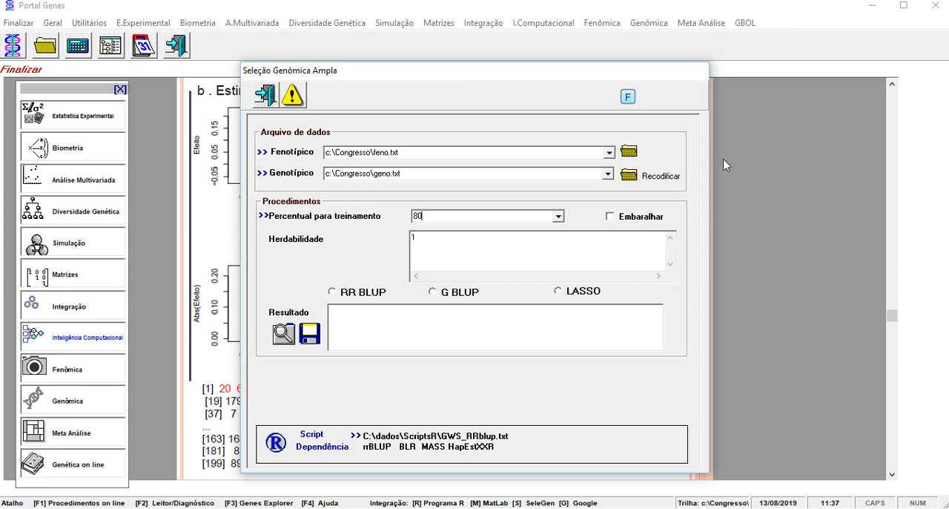
click(353, 297)
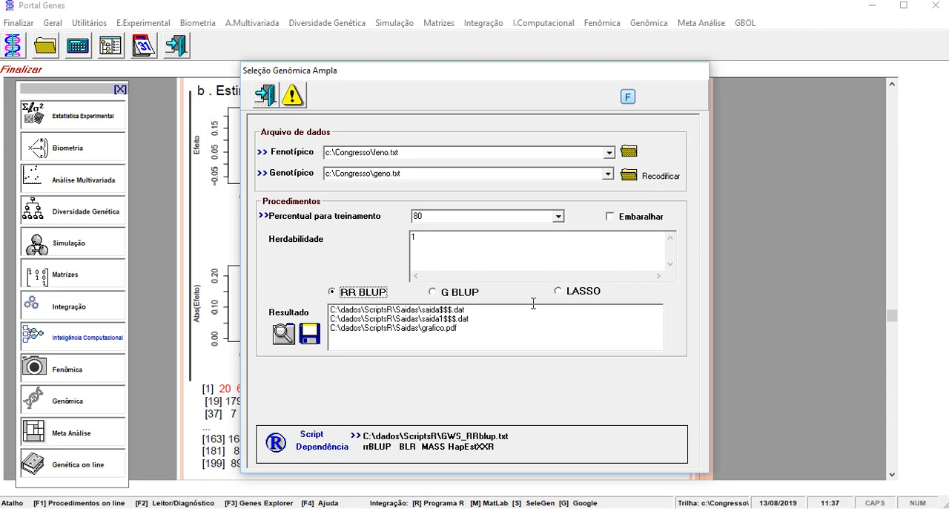
Open the saida$$$.dat result, examine the marker effects and the training individuals' phenotypic and genomic values, and close the report.
double_click(450, 310)
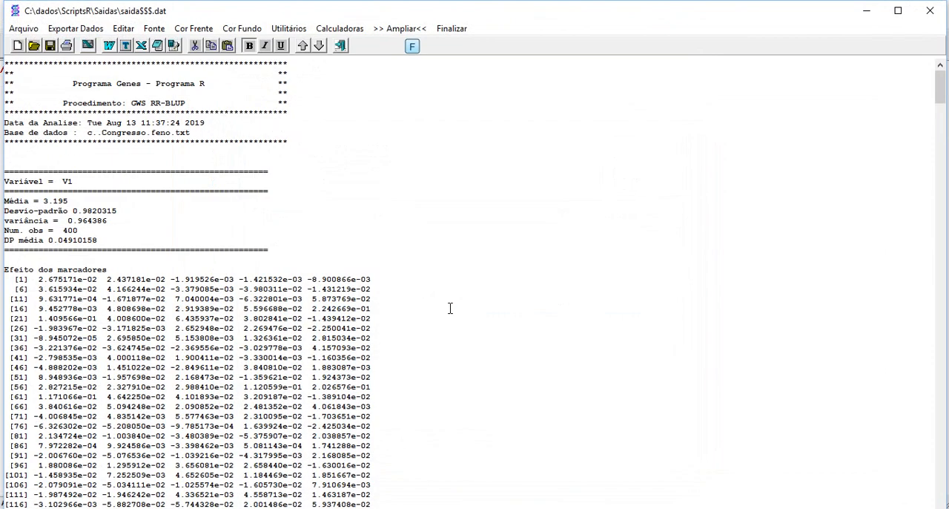
scroll(90, 226, down, 12)
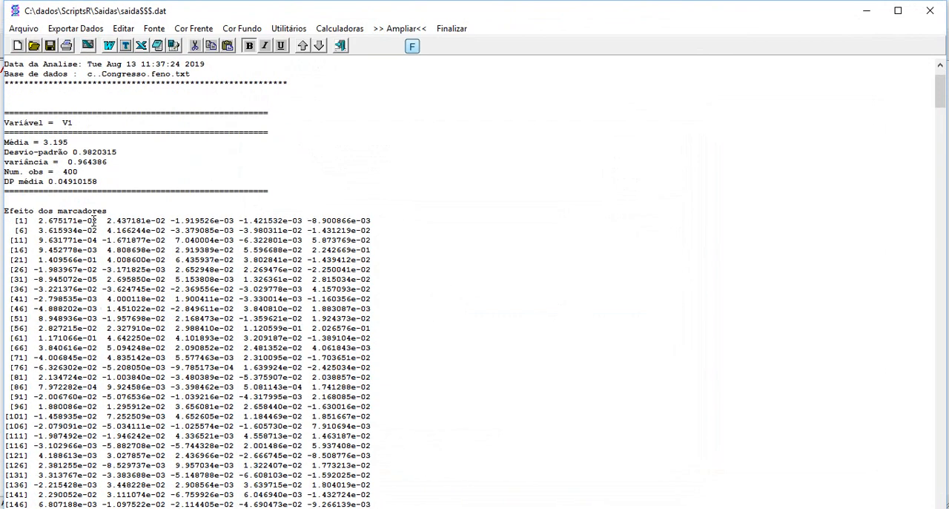
scroll(94, 217, down, 14)
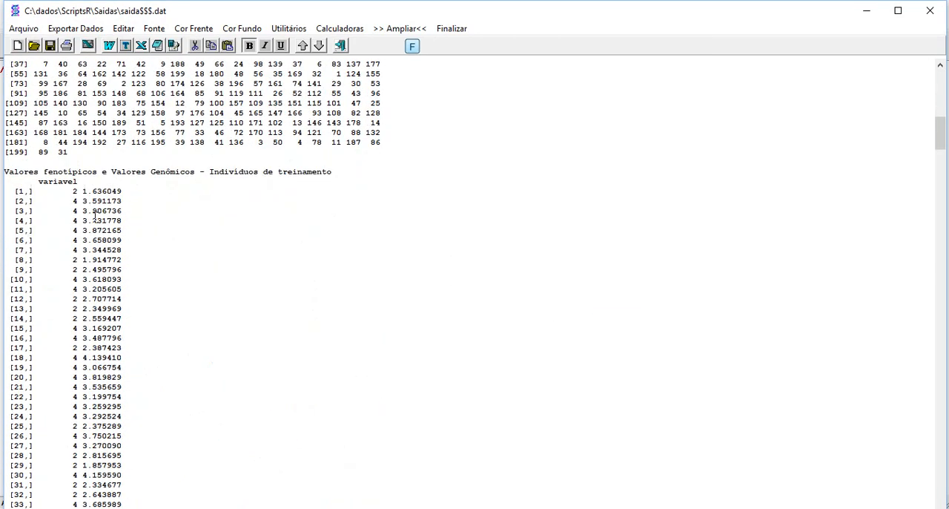
click(453, 30)
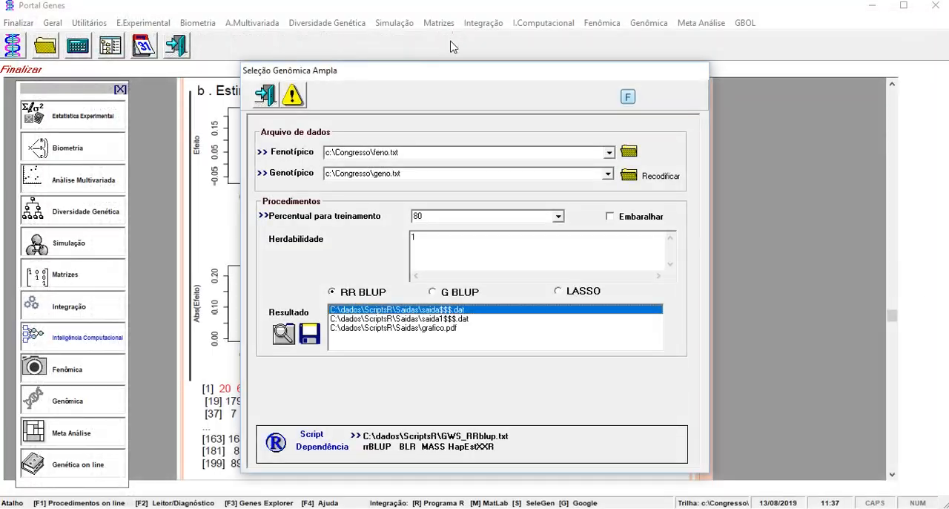
Open grafico.pdf, examine the marker effect plots and the genomic value histograms, and close the file.
click(455, 329)
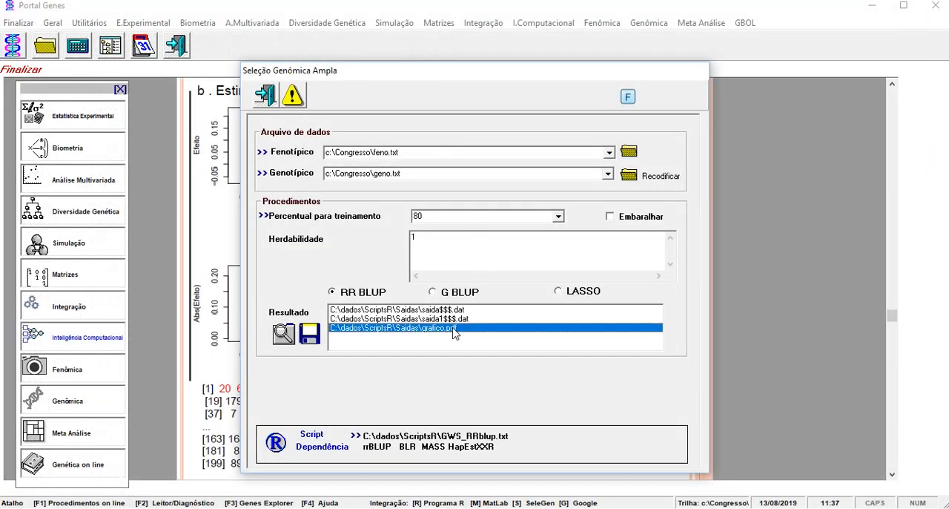
double_click(453, 329)
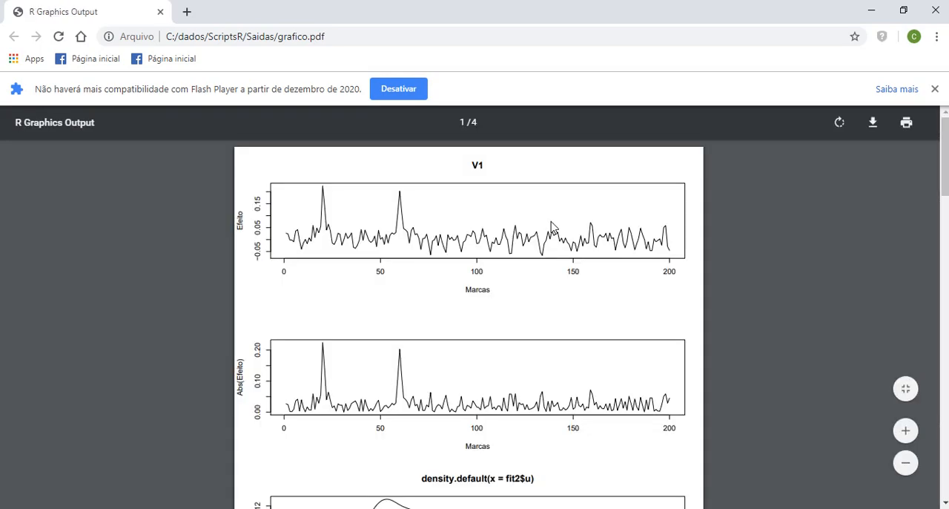
scroll(345, 208, down, 15)
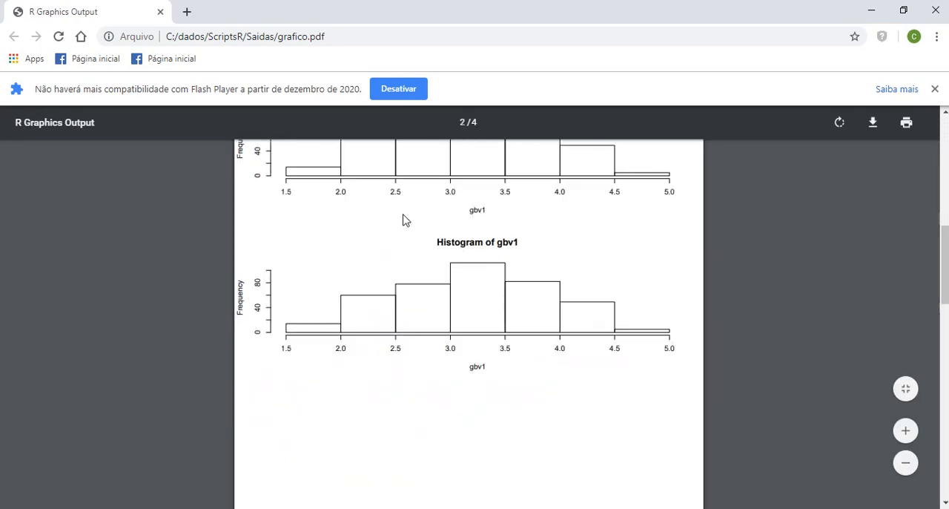
click(936, 11)
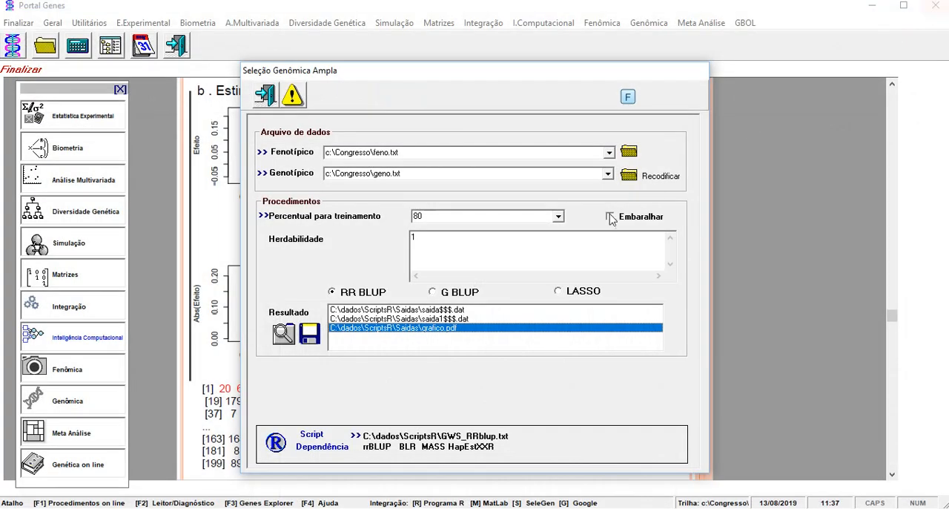
Open the saida1$$$.dat RR-BLUP summary, highlight the training and validation R² values, and exit the report and the genomic selection procedure.
double_click(450, 319)
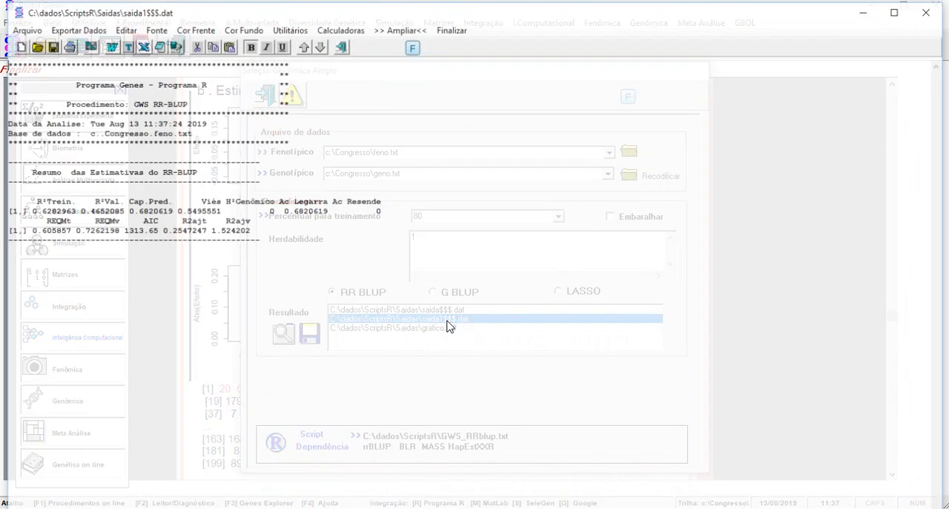
drag(28, 210, 123, 211)
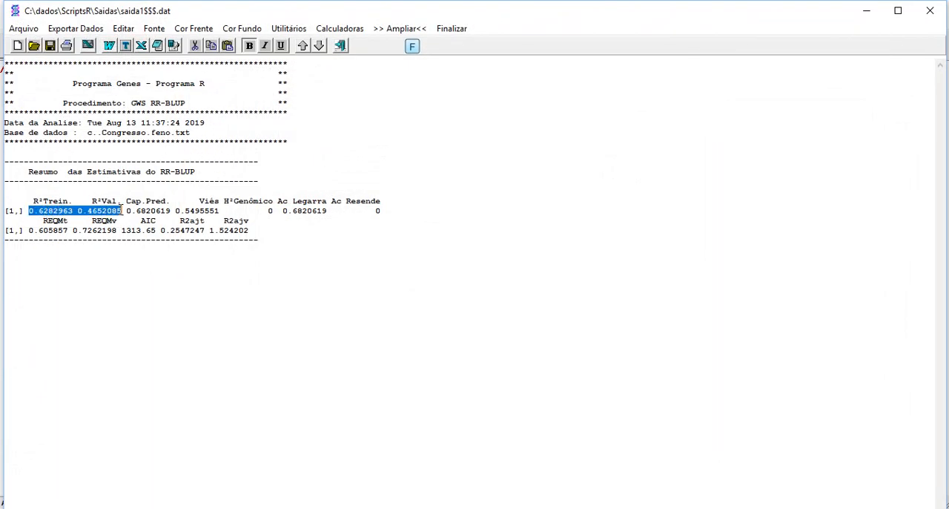
click(460, 28)
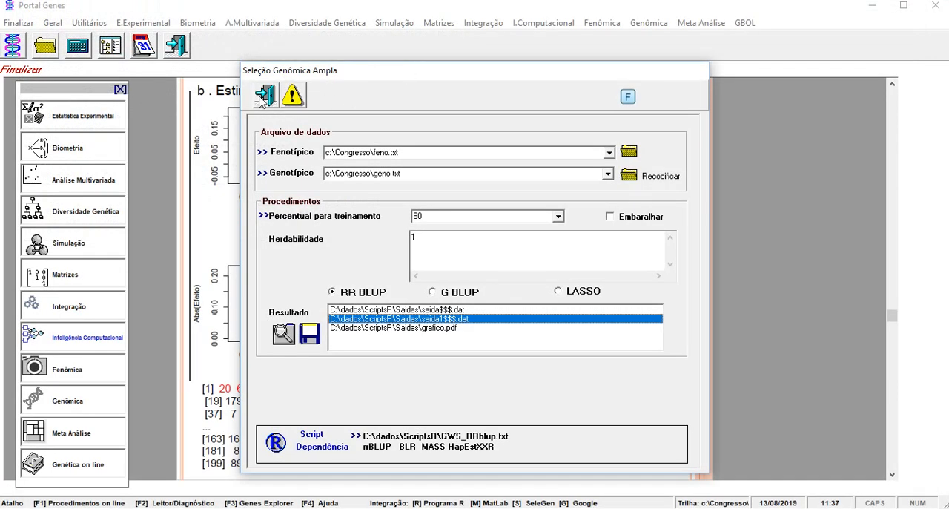
click(265, 98)
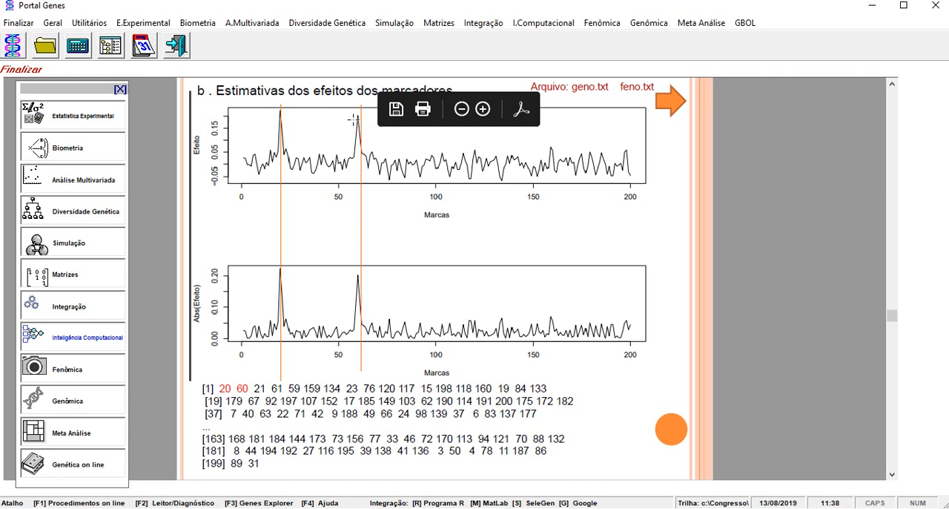
Highlight markers 20 and 60 in the guide's ranked marker list and advance through the RR-BLUP summary to the Estudo 5 introduction.
drag(222, 388, 247, 388)
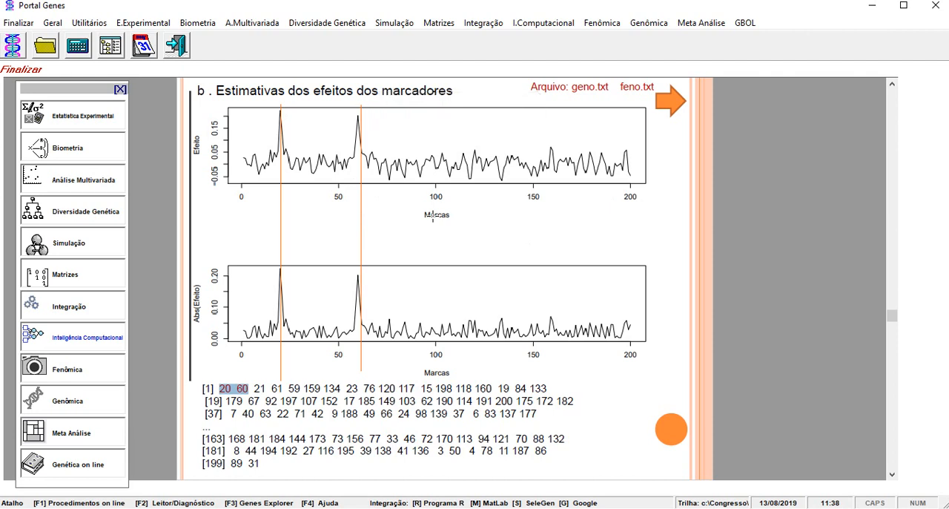
click(890, 359)
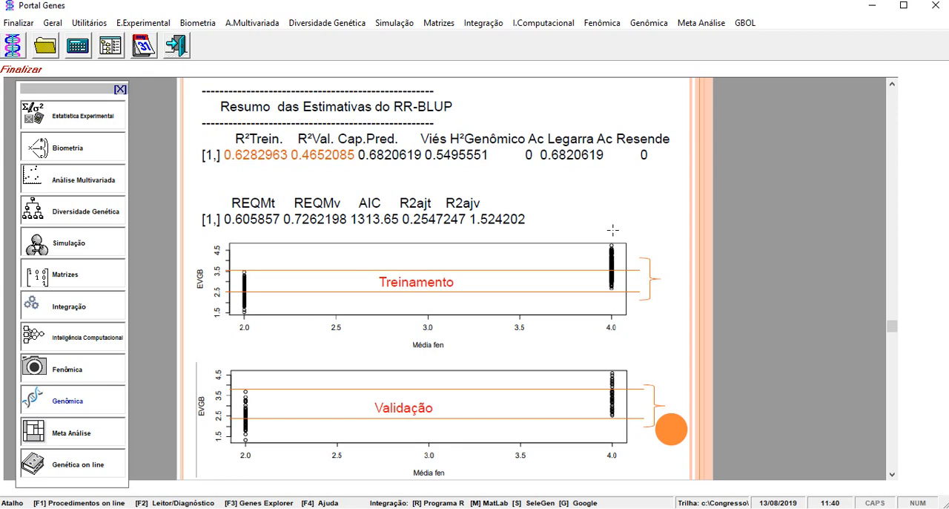
click(893, 391)
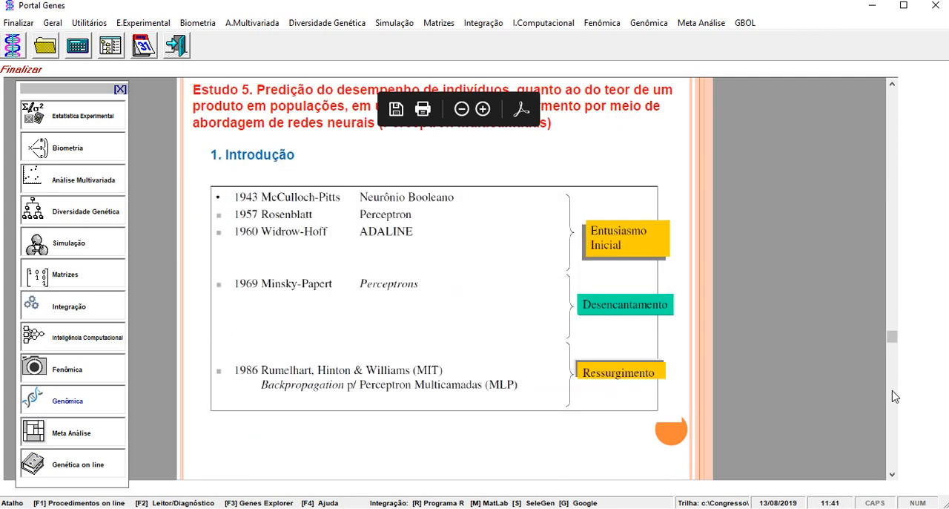
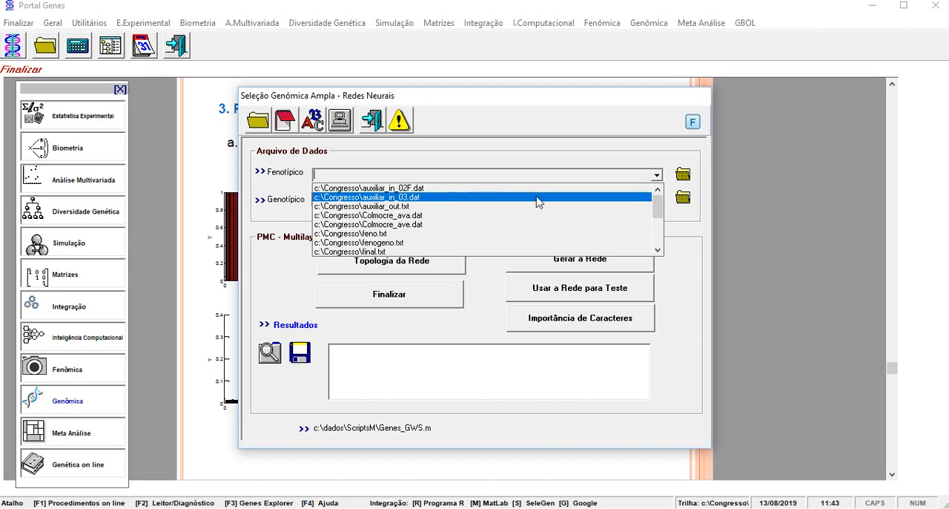
Load c:\Congresso\feno.txt as the phenotypic file and c:\Congresso\geno.txt as the genotypic file for the neural network analysis.
click(508, 234)
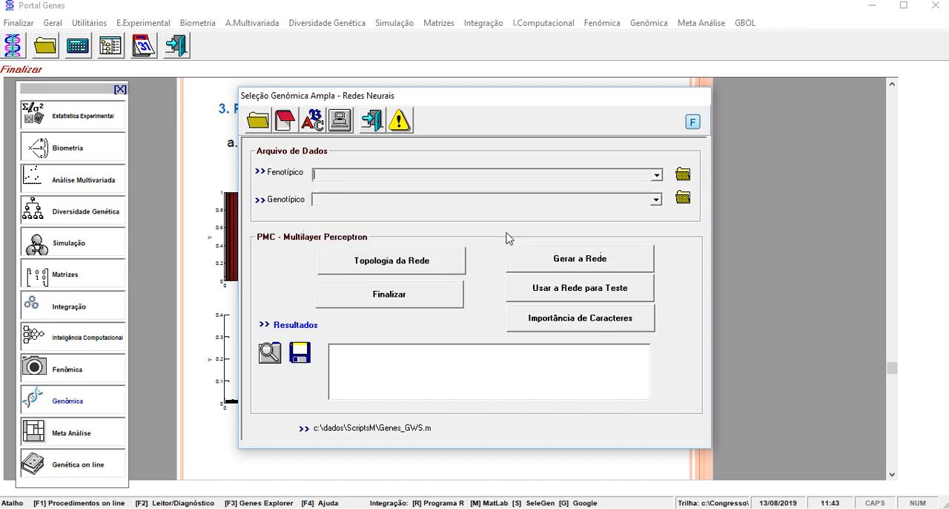
click(656, 200)
drag(656, 224, 657, 250)
click(626, 252)
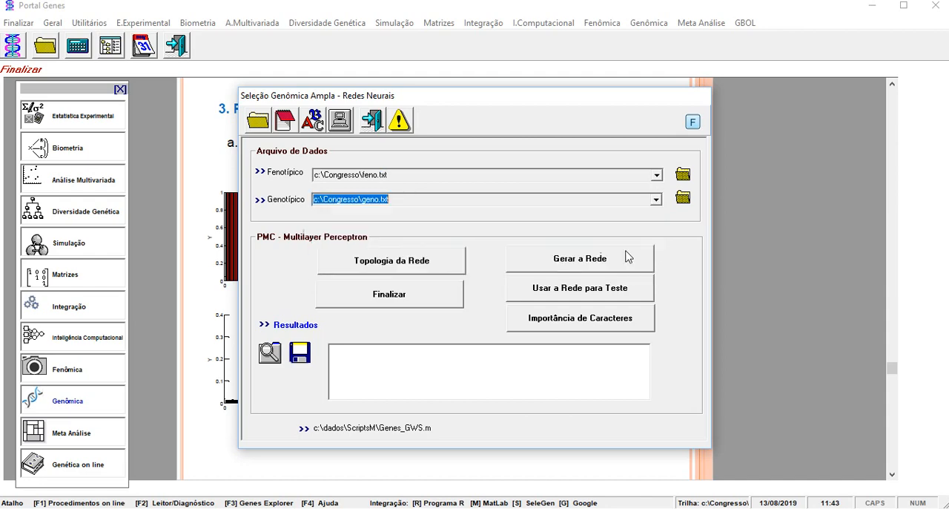
Open the network topology configuration and assign 80 percent of the data to training with sequential division.
click(436, 272)
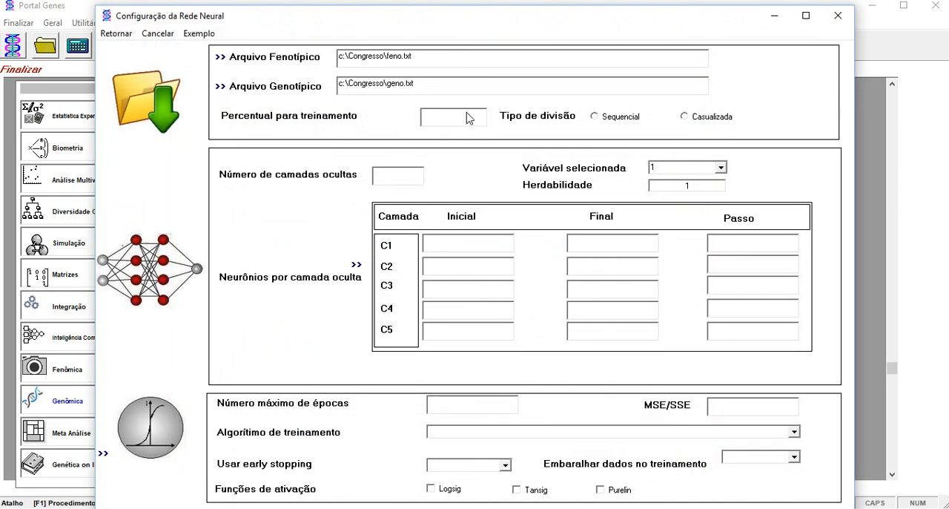
click(464, 115)
text(80)
click(601, 122)
Set two hidden layers and give layer C1 3 initial neurons, 3 final neurons and a step of 1.
click(395, 175)
text(2)
click(464, 243)
text(3)
click(607, 241)
text(3)
click(740, 243)
text(1)
Give hidden layer C2 3 initial neurons, 3 final neurons and a step of 1.
click(469, 270)
text(3)
click(614, 262)
text(3)
click(753, 265)
text(1)
Set the maximum number of training epochs to 3000 and the MSE/SSE goal to 0.
click(462, 405)
text(3000)
click(734, 409)
text(0)
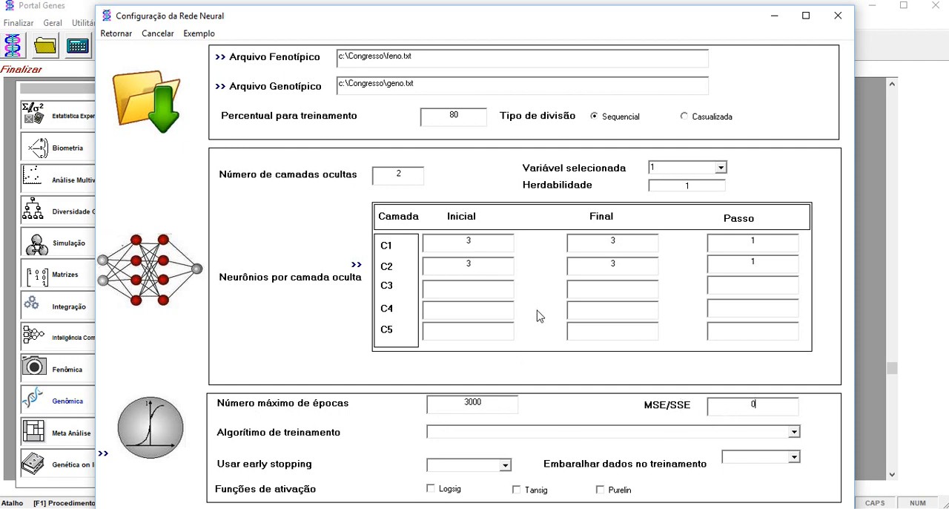
Choose trainrp - RPROP backpropagation as the network's training algorithm.
click(792, 432)
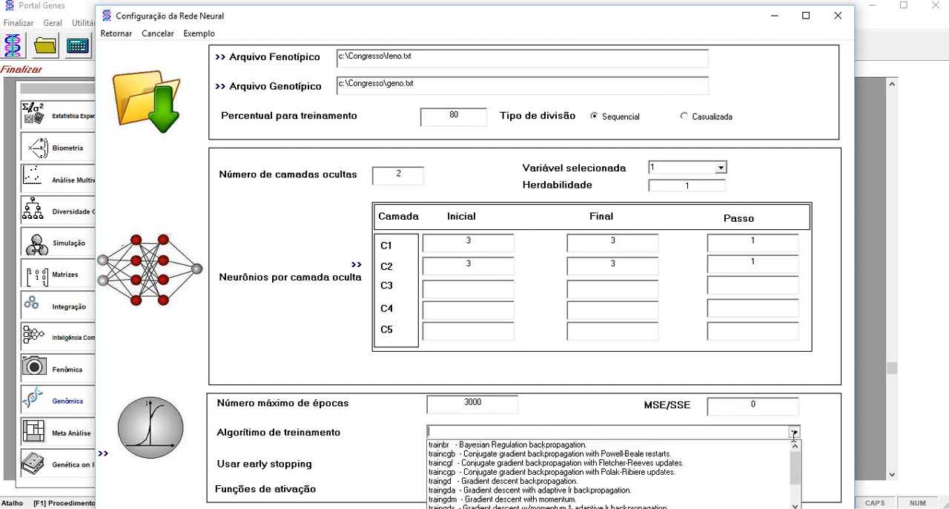
drag(796, 465, 795, 487)
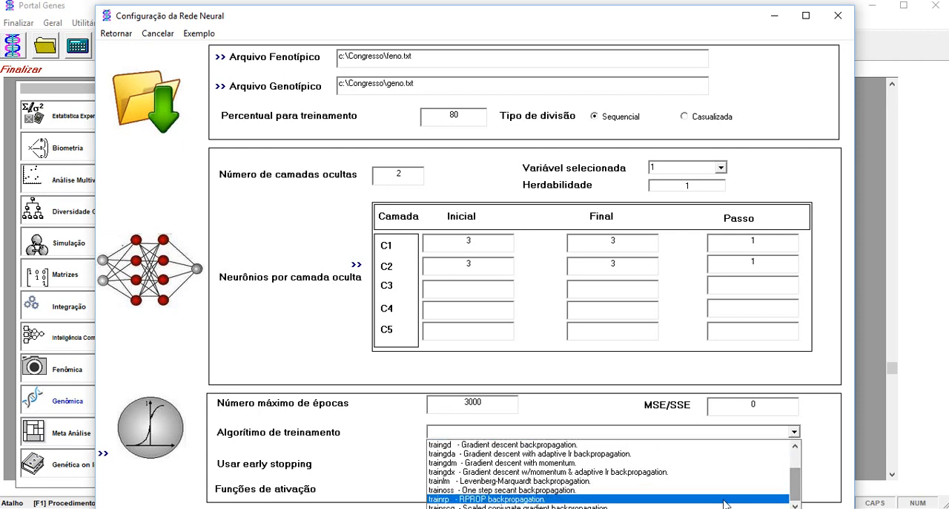
click(725, 504)
Set both early stopping and data shuffling during training to Não.
click(503, 465)
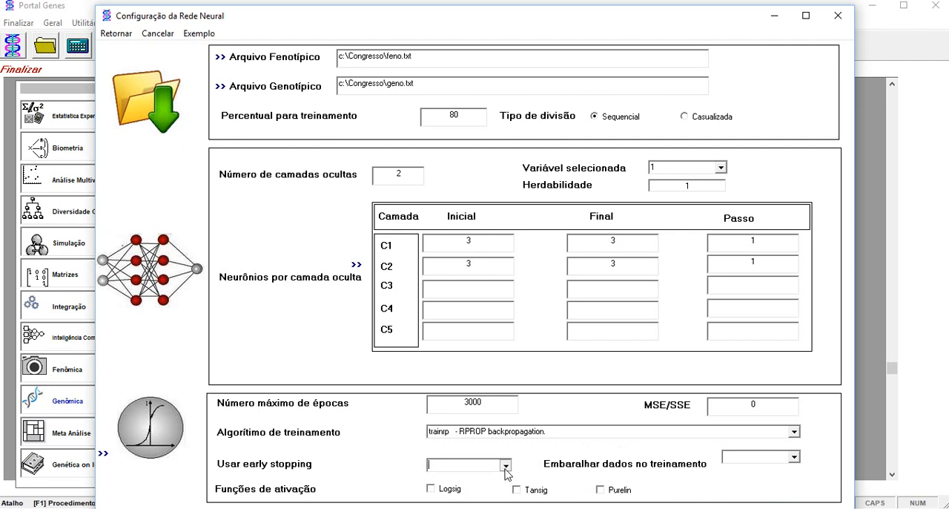
click(487, 488)
click(790, 458)
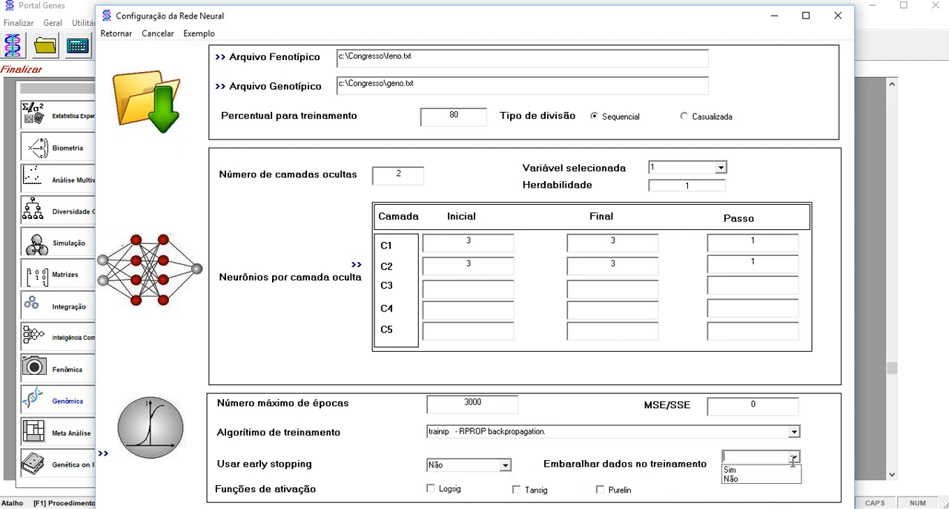
click(740, 479)
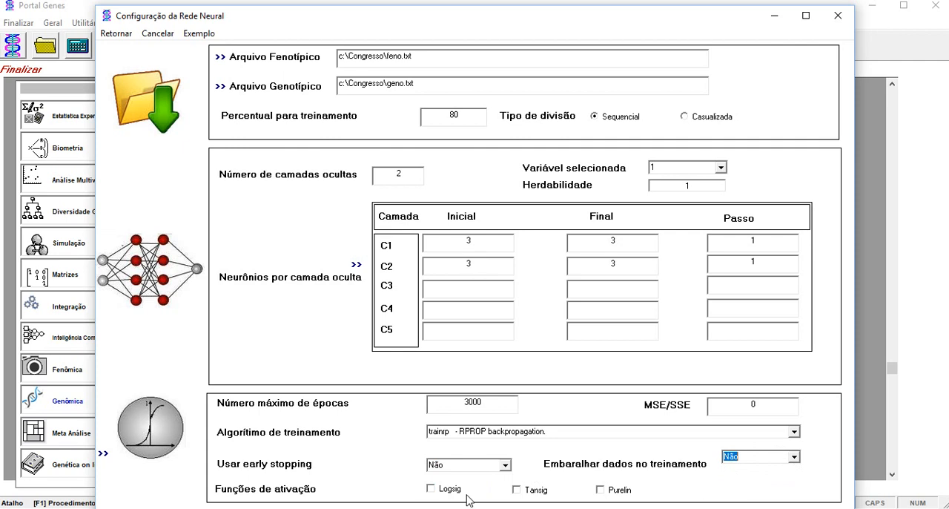
Enable the Tansig activation function, return from the network configuration and exit the neural network procedure.
click(517, 490)
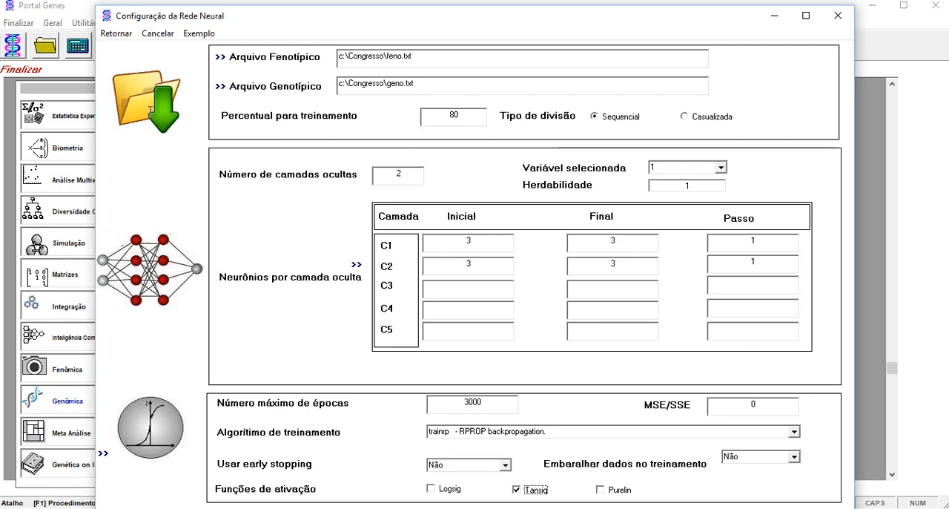
click(118, 34)
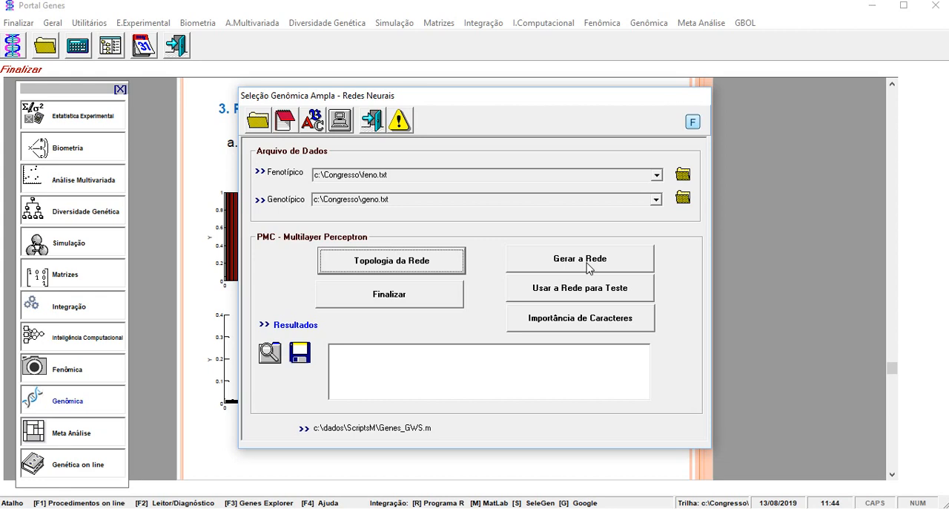
click(371, 119)
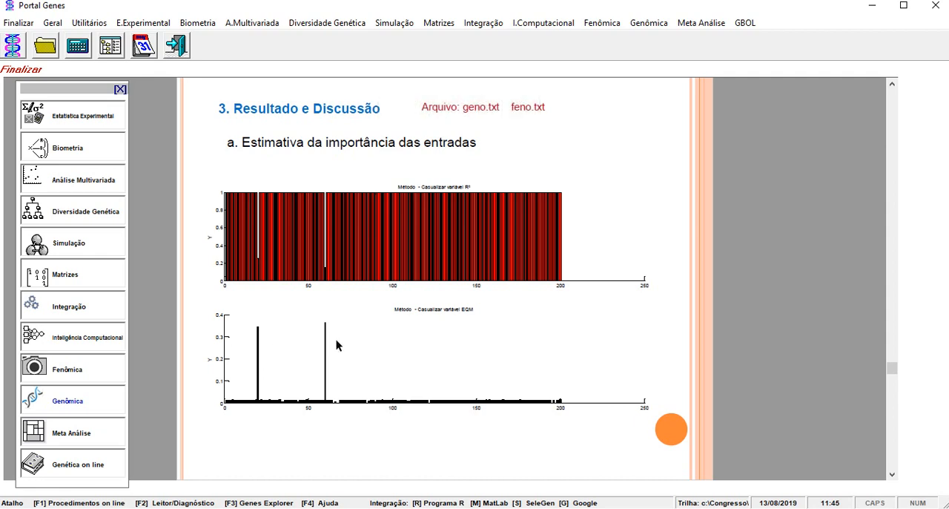
Advance the guide to the Predição results and highlight the training and validation R² lines.
click(894, 423)
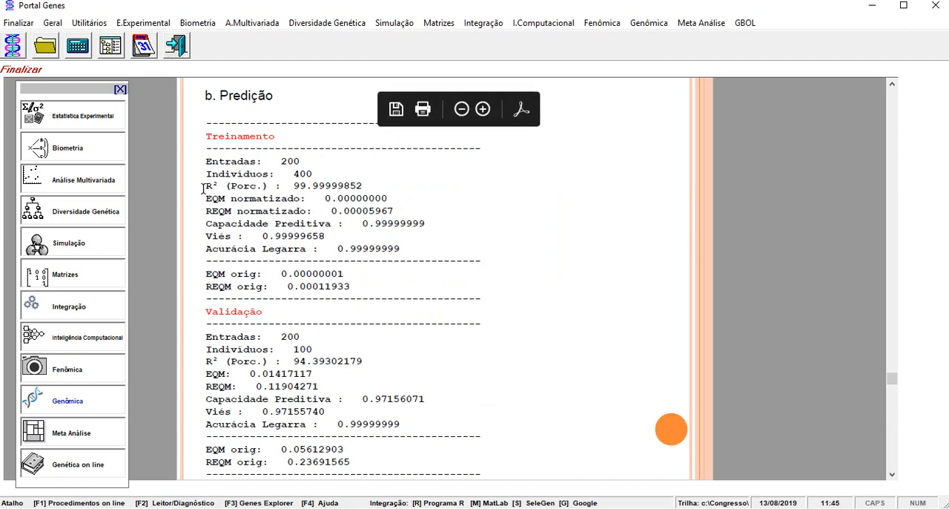
drag(206, 190, 324, 182)
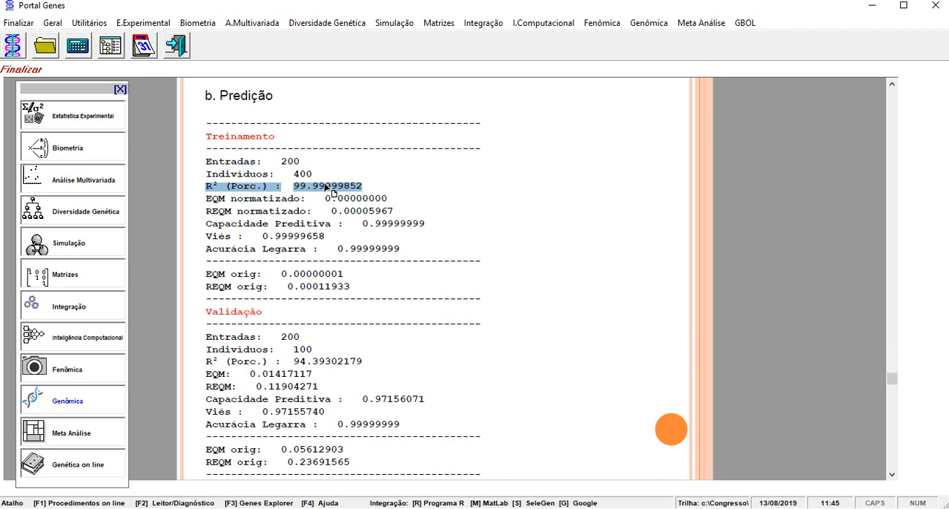
drag(206, 361, 363, 361)
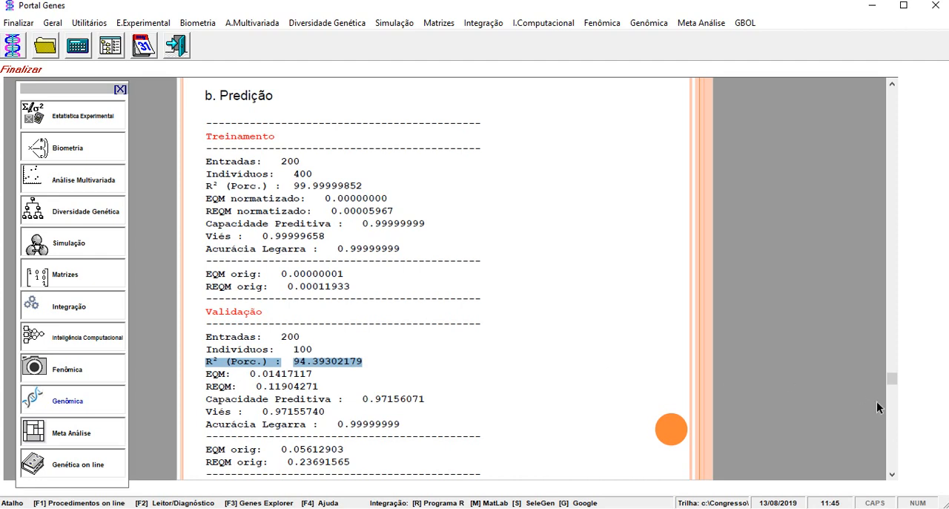
Advance the guide through the network's training and validation plots and the Estudo 6 introduction to the decision tree terminology.
click(893, 426)
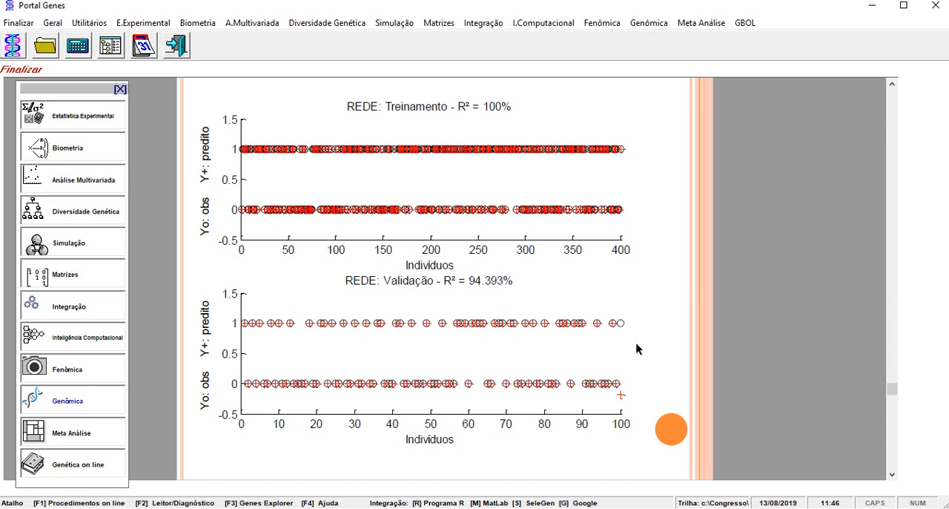
click(894, 445)
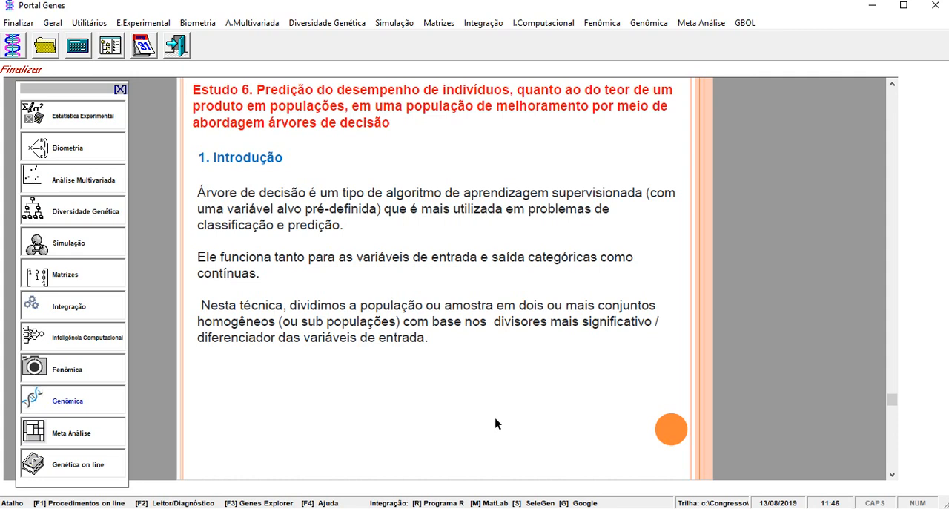
click(897, 443)
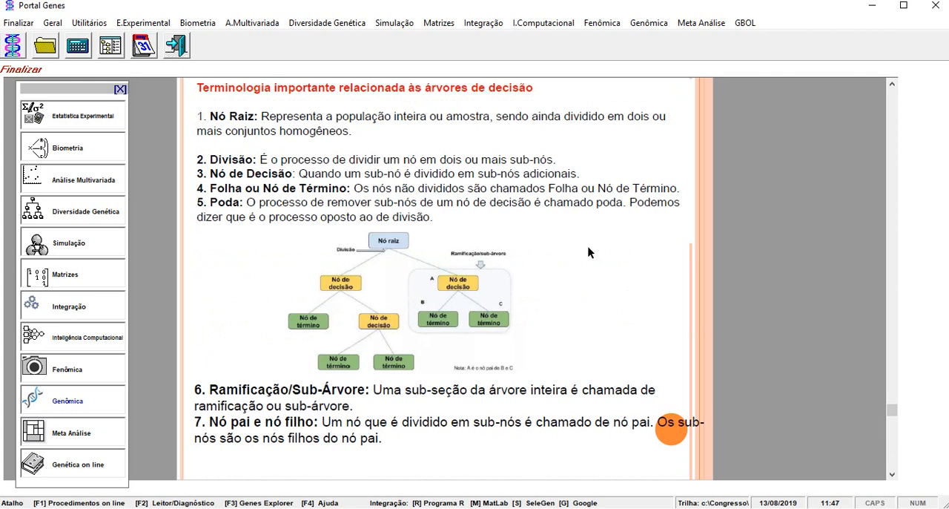